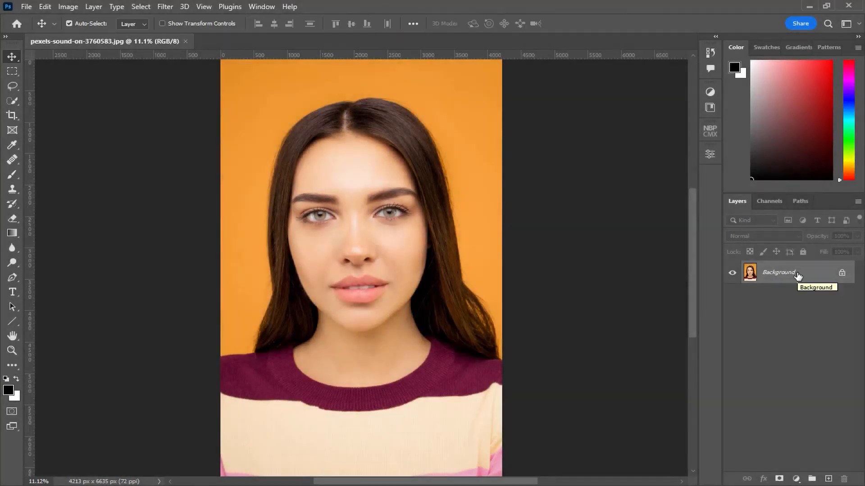
# - Duplicate the background layer and add a solid color fill layer in dark red #990000 above it
pyautogui.hotkey('ctrl', 'j')
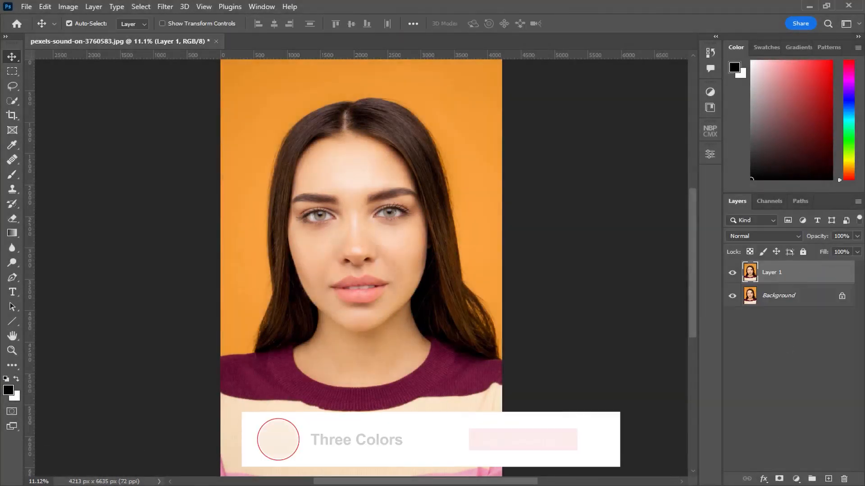
pyautogui.click(796, 479)
pyautogui.click(822, 280)
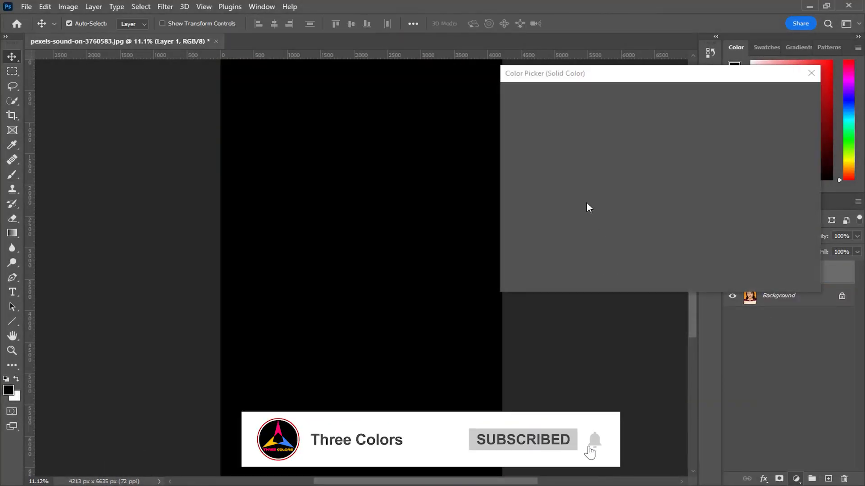
pyautogui.write('861313990000')
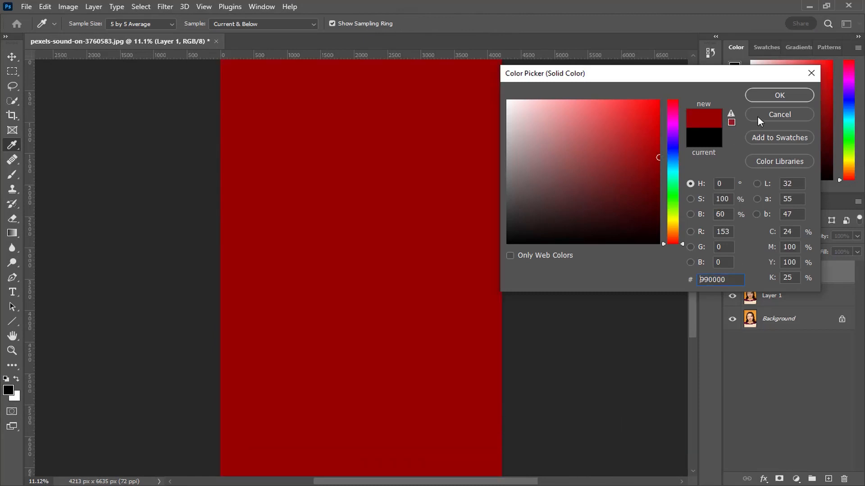
pyautogui.click(779, 96)
# - Invert the color fill layer's mask to black and choose a soft round brush for painting on it
pyautogui.click(781, 275)
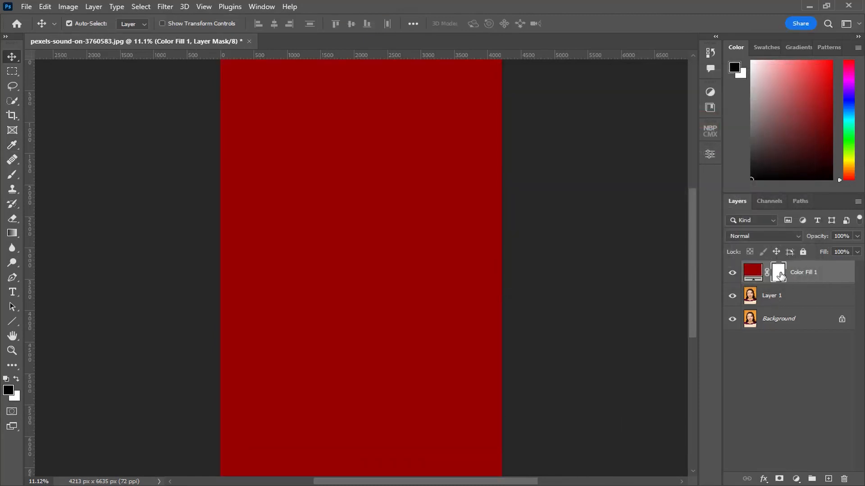
pyautogui.hotkey('ctrl', 'i')
pyautogui.press('b')
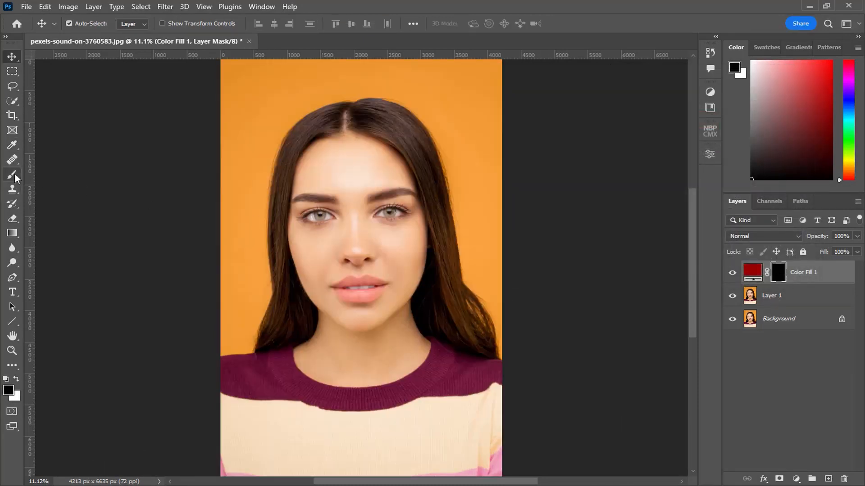
pyautogui.click(88, 20)
pyautogui.click(100, 168)
pyautogui.click(353, 110)
# - Paint along the outline of the lower lip in white on the fill layer's mask
pyautogui.scroll(8, 391, 279)
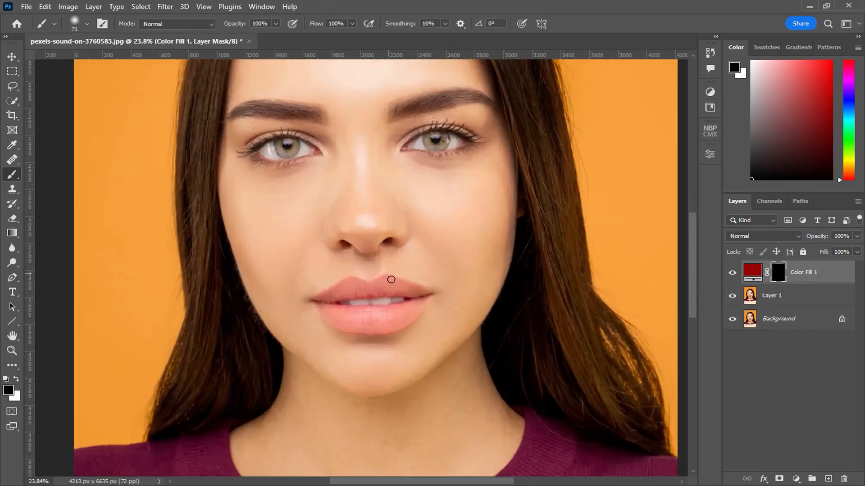
pyautogui.moveTo(390, 279)
pyautogui.mouseDown()
pyautogui.moveTo(394, 239)
pyautogui.moveTo(394, 253)
pyautogui.mouseUp()
pyautogui.press('x')
pyautogui.moveTo(401, 301); pyautogui.dragTo(406, 320)
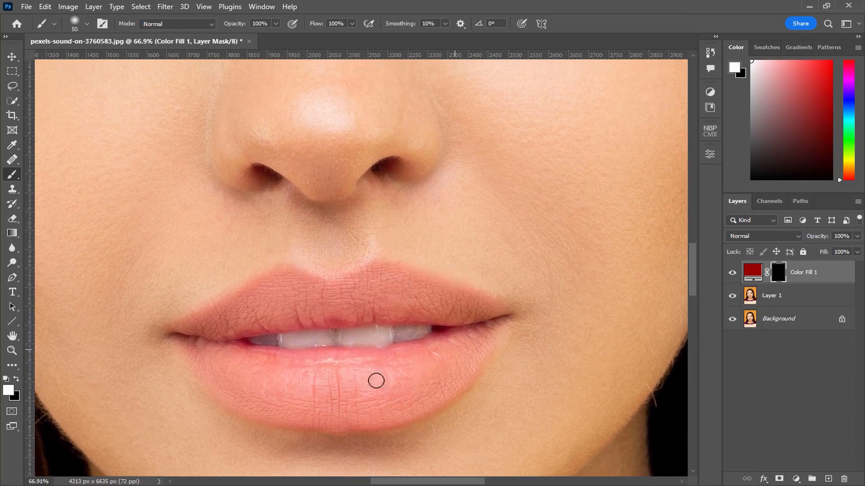
pyautogui.moveTo(178, 355)
pyautogui.mouseDown()
pyautogui.moveTo(175, 335)
pyautogui.moveTo(199, 373)
pyautogui.moveTo(281, 421)
pyautogui.moveTo(418, 419)
pyautogui.moveTo(475, 367)
pyautogui.moveTo(502, 320)
pyautogui.moveTo(388, 344)
pyautogui.moveTo(272, 351)
pyautogui.moveTo(183, 341)
pyautogui.moveTo(193, 363)
pyautogui.mouseUp()
pyautogui.scroll(3, 202, 415)
pyautogui.press('x')
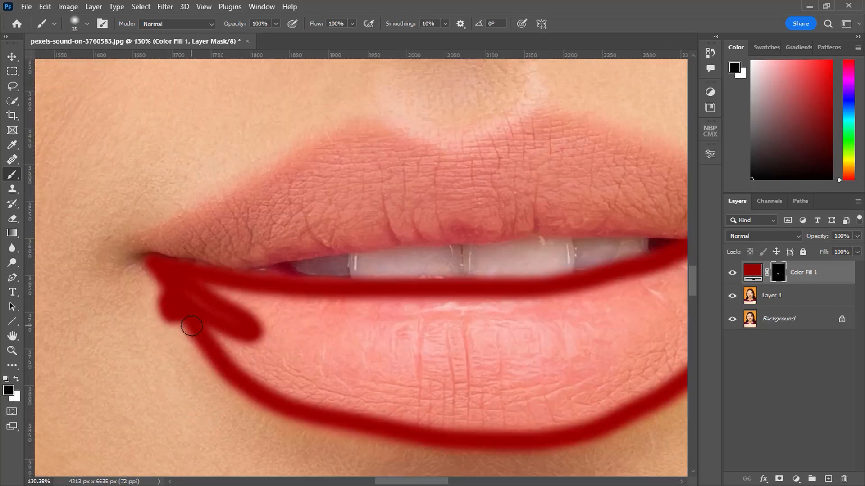
# - Fill the inside of the lower lip with white on the mask using a 35 px brush
pyautogui.press('x')
pyautogui.moveTo(249, 351)
pyautogui.mouseDown()
pyautogui.moveTo(203, 303)
pyautogui.moveTo(225, 291)
pyautogui.moveTo(193, 271)
pyautogui.mouseUp()
pyautogui.moveTo(326, 341)
pyautogui.mouseDown()
pyautogui.moveTo(234, 356)
pyautogui.moveTo(365, 396)
pyautogui.moveTo(252, 387)
pyautogui.moveTo(460, 376)
pyautogui.moveTo(450, 315)
pyautogui.moveTo(315, 306)
pyautogui.moveTo(470, 305)
pyautogui.moveTo(251, 318)
pyautogui.moveTo(343, 366)
pyautogui.moveTo(405, 415)
pyautogui.moveTo(236, 375)
pyautogui.moveTo(504, 351)
pyautogui.moveTo(527, 310)
pyautogui.moveTo(522, 338)
pyautogui.moveTo(282, 343)
pyautogui.mouseUp()
pyautogui.moveTo(435, 389); pyautogui.dragTo(282, 373)
pyautogui.moveTo(254, 403)
pyautogui.mouseDown()
pyautogui.moveTo(361, 405)
pyautogui.moveTo(482, 381)
pyautogui.moveTo(551, 319)
pyautogui.moveTo(610, 233)
pyautogui.moveTo(356, 286)
pyautogui.moveTo(566, 238)
pyautogui.moveTo(346, 301)
pyautogui.moveTo(592, 240)
pyautogui.moveTo(317, 350)
pyautogui.moveTo(522, 280)
pyautogui.moveTo(293, 389)
pyautogui.moveTo(411, 400)
pyautogui.moveTo(319, 404)
pyautogui.moveTo(469, 386)
pyautogui.moveTo(586, 269)
pyautogui.moveTo(575, 256)
pyautogui.moveTo(380, 390)
pyautogui.moveTo(470, 365)
pyautogui.moveTo(507, 326)
pyautogui.moveTo(416, 380)
pyautogui.moveTo(450, 376)
pyautogui.mouseUp()
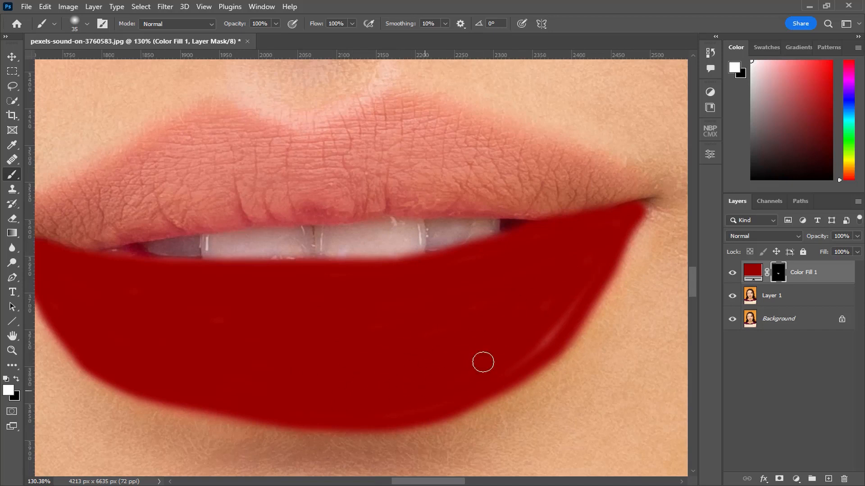
# - Remove the red spill along the lower edge of the teeth by painting the mask black with a 13 px brush
pyautogui.scroll(5, 450, 274)
pyautogui.press('[')
pyautogui.press('x')
pyautogui.keyDown('alt'); pyautogui.rightClick(519, 196); pyautogui.keyUp('alt')
pyautogui.moveTo(538, 194)
pyautogui.mouseDown()
pyautogui.moveTo(403, 232)
pyautogui.moveTo(420, 226)
pyautogui.moveTo(286, 248)
pyautogui.moveTo(442, 217)
pyautogui.moveTo(338, 248)
pyautogui.moveTo(204, 250)
pyautogui.moveTo(398, 240)
pyautogui.moveTo(518, 210)
pyautogui.moveTo(431, 239)
pyautogui.moveTo(560, 206)
pyautogui.moveTo(340, 250)
pyautogui.moveTo(85, 247)
pyautogui.mouseUp()
pyautogui.moveTo(164, 252)
pyautogui.mouseDown()
pyautogui.moveTo(423, 257)
pyautogui.moveTo(227, 242)
pyautogui.mouseUp()
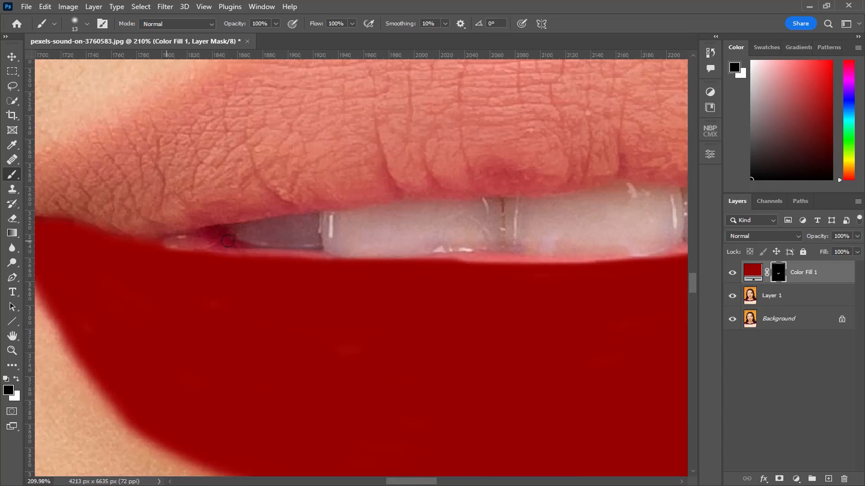
# - Paint white on the mask along the lower lip's inner edge to cover the gaps beside the teeth
pyautogui.press('x')
pyautogui.moveTo(170, 243)
pyautogui.mouseDown()
pyautogui.moveTo(334, 258)
pyautogui.moveTo(44, 278)
pyautogui.mouseUp()
pyautogui.moveTo(440, 302); pyautogui.dragTo(189, 293)
pyautogui.moveTo(399, 299)
pyautogui.mouseDown()
pyautogui.moveTo(531, 290)
pyautogui.moveTo(679, 247)
pyautogui.mouseUp()
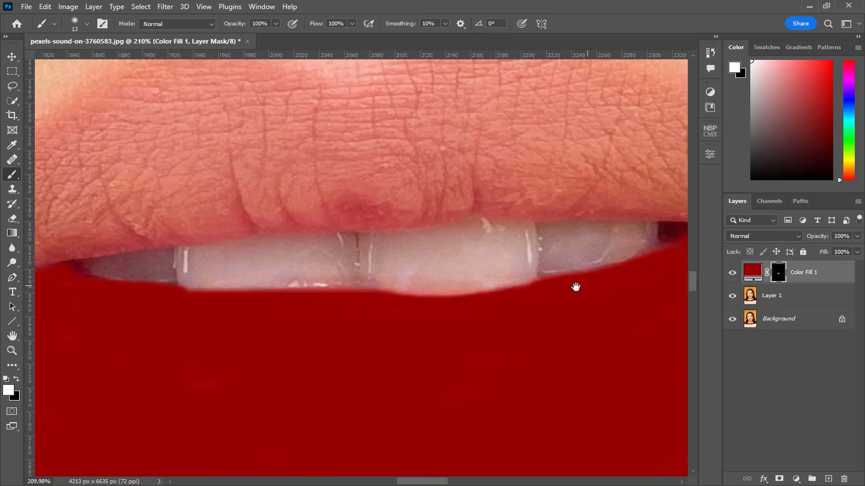
# - Cover the remaining thin spots inside the lower lip with white on the mask using a 30 px brush
pyautogui.scroll(-7, 454, 367)
pyautogui.moveTo(454, 368); pyautogui.dragTo(421, 333)
pyautogui.press(']')
pyautogui.press(']')
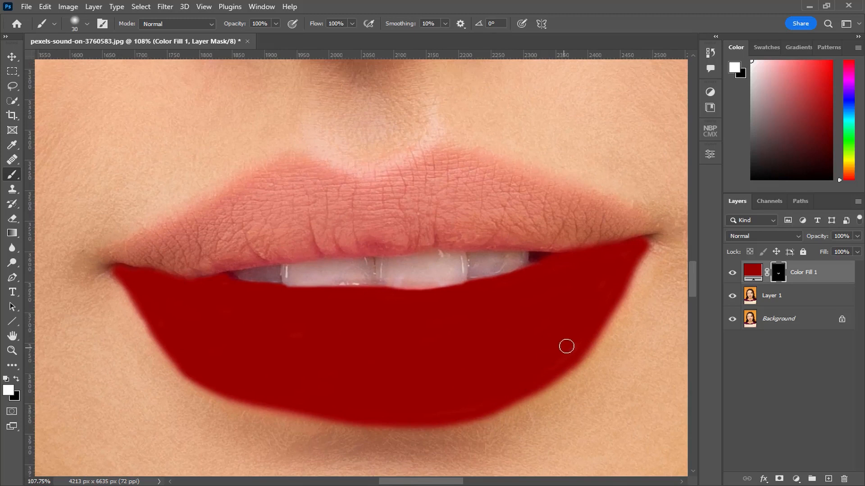
pyautogui.moveTo(247, 385); pyautogui.dragTo(348, 406)
# - Set the fill layer's blend mode to Multiply and place the layer in a group named "down lip"
pyautogui.scroll(-2, 340, 377)
pyautogui.click(769, 237)
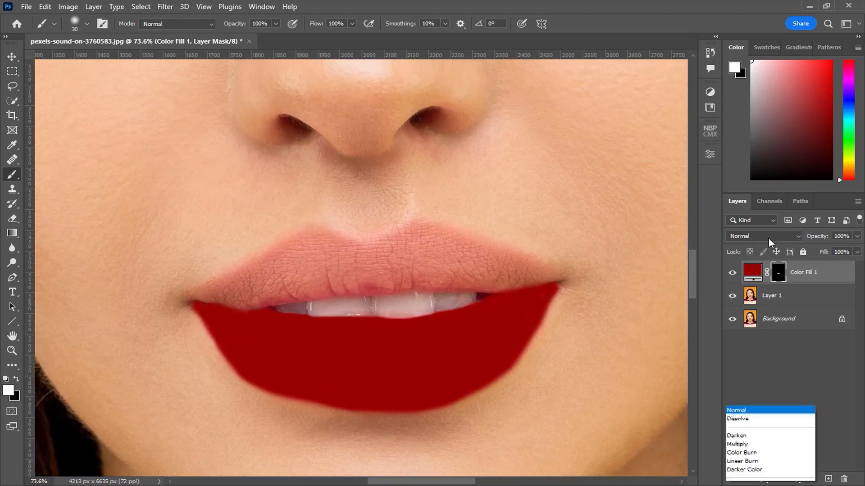
pyautogui.click(765, 249)
pyautogui.hotkey('ctrl', 'g')
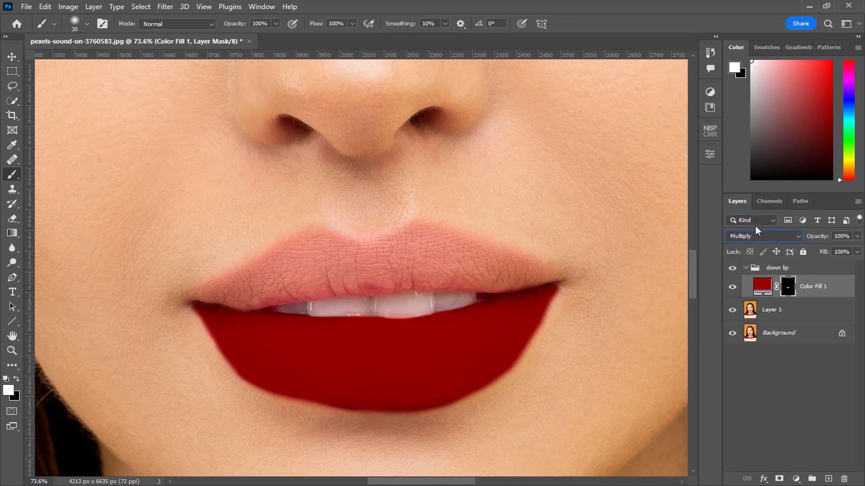
# - Feather the fill layer's mask by 7.2 px
pyautogui.click(710, 156)
pyautogui.click(584, 259)
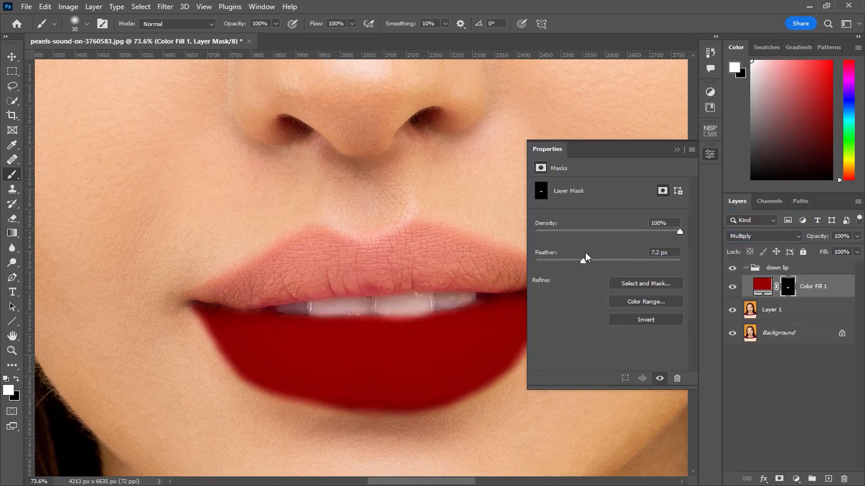
pyautogui.click(676, 149)
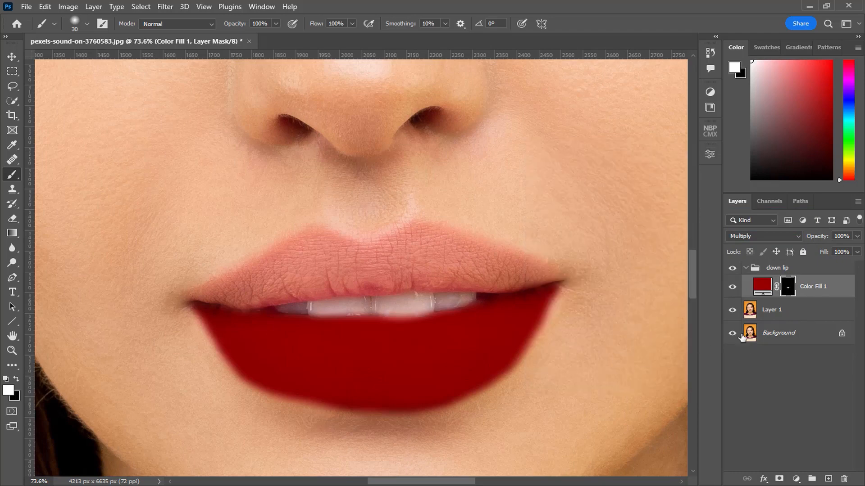
# - Touch up the fill layer's mask where the lower lip meets the teeth with a 13 px brush
pyautogui.click(763, 287)
pyautogui.press('x')
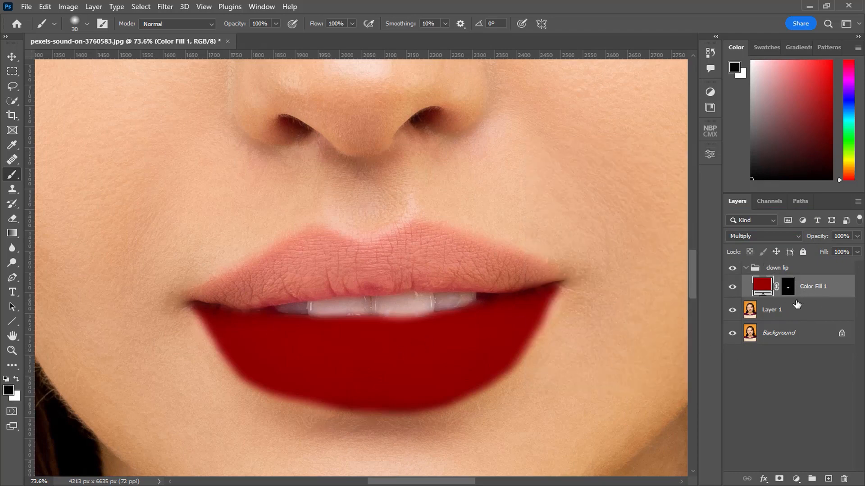
pyautogui.click(788, 287)
pyautogui.press('x')
pyautogui.scroll(3, 417, 334)
pyautogui.keyDown('alt'); pyautogui.rightClick(403, 323); pyautogui.keyUp('alt')
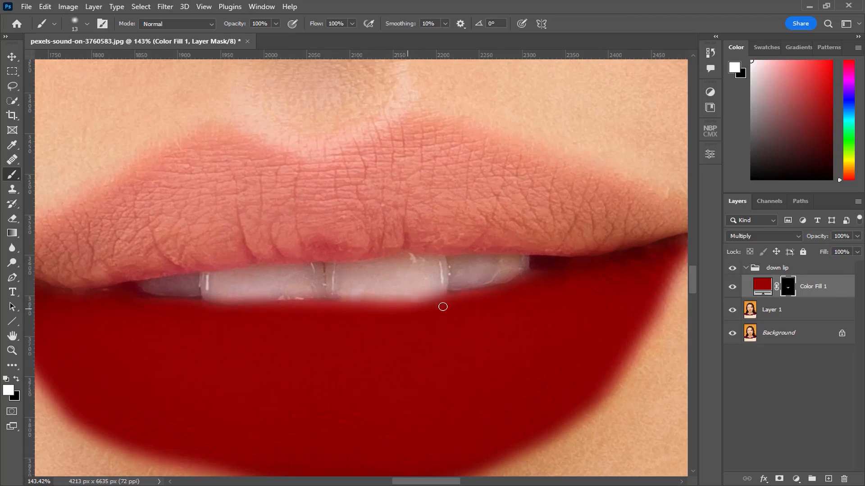
pyautogui.press('x')
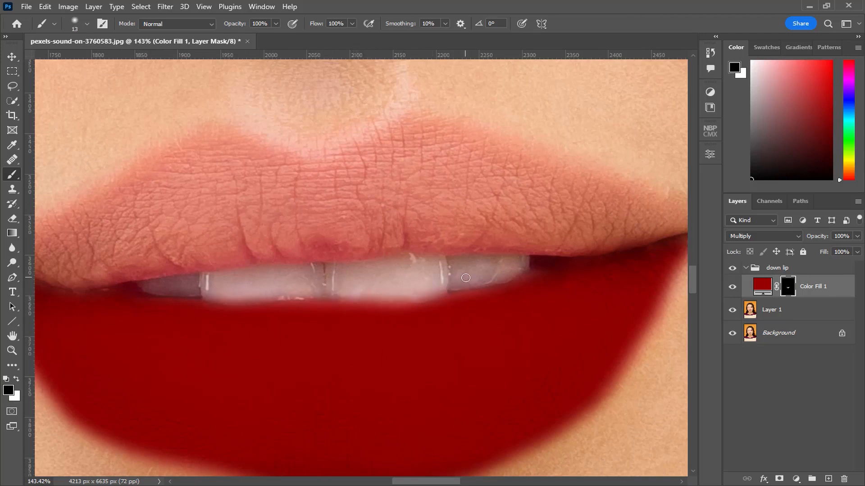
# - Change the lower lip's fill color to magenta #d616f3
pyautogui.scroll(-5, 465, 278)
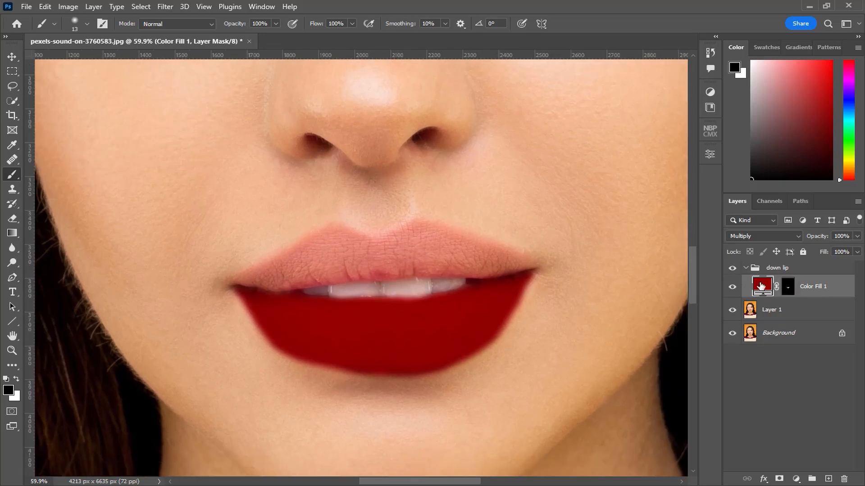
pyautogui.doubleClick(760, 286)
pyautogui.write('ff0000')
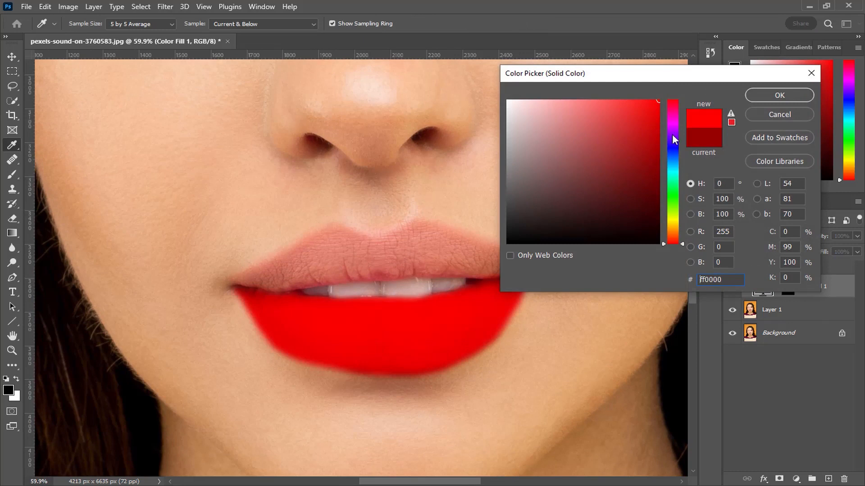
pyautogui.moveTo(684, 247); pyautogui.dragTo(683, 113)
pyautogui.click(690, 199)
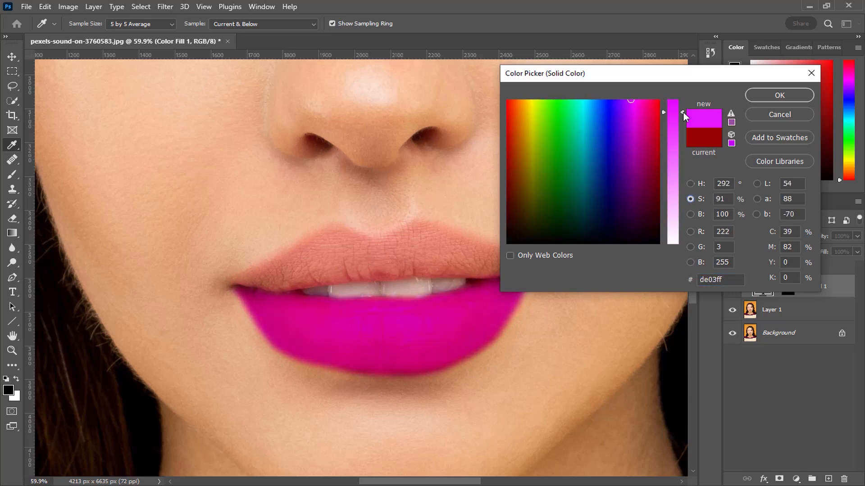
pyautogui.click(690, 214)
pyautogui.moveTo(682, 107); pyautogui.dragTo(682, 108)
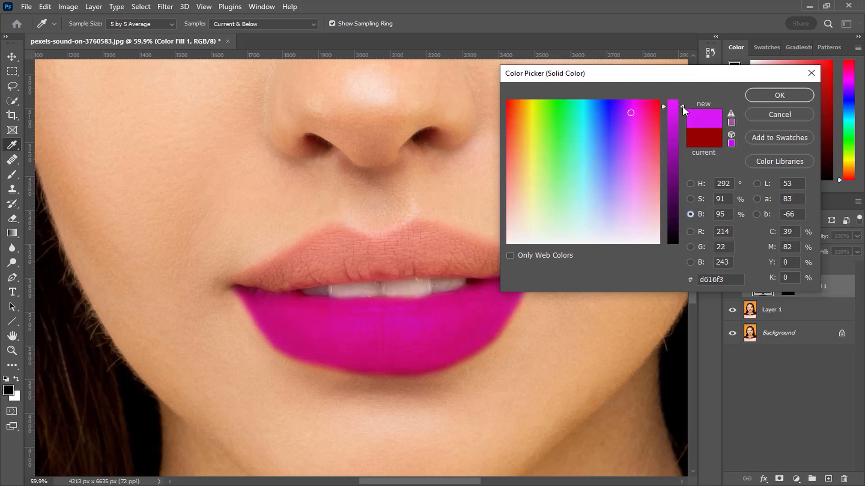
pyautogui.click(779, 95)
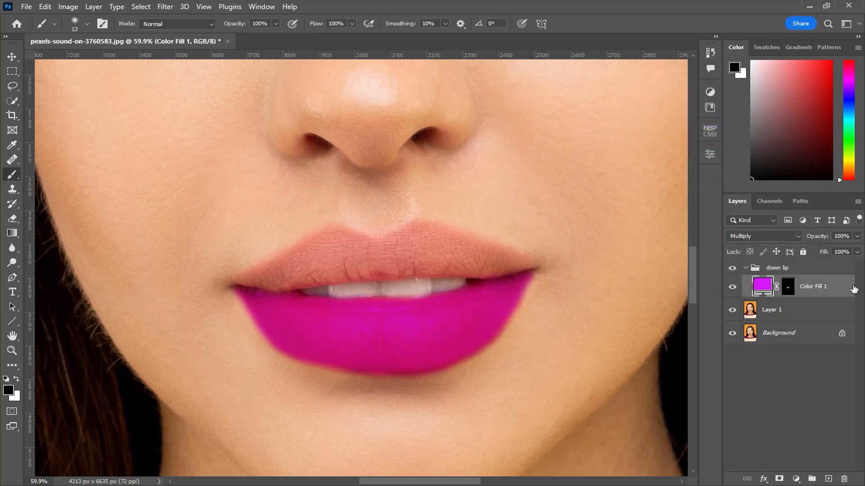
# - Split the fill layer's Underlying Layer white Blend If slider to 172 / 210
pyautogui.doubleClick(838, 286)
pyautogui.moveTo(464, 484); pyautogui.dragTo(496, 473)
pyautogui.moveTo(710, 241); pyautogui.dragTo(687, 241)
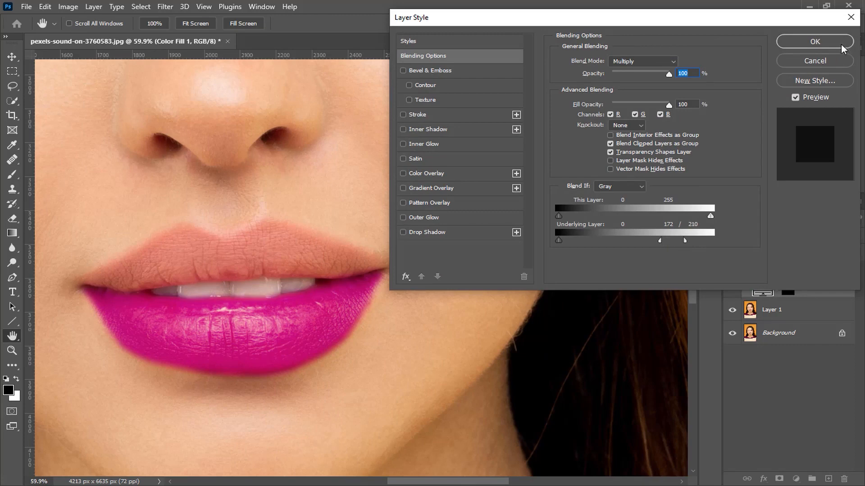
pyautogui.click(815, 41)
# - Duplicate the magenta fill layer and lower the copy's color saturation to 45% for a lighter pink #e584f3
pyautogui.hotkey('ctrl', 'j')
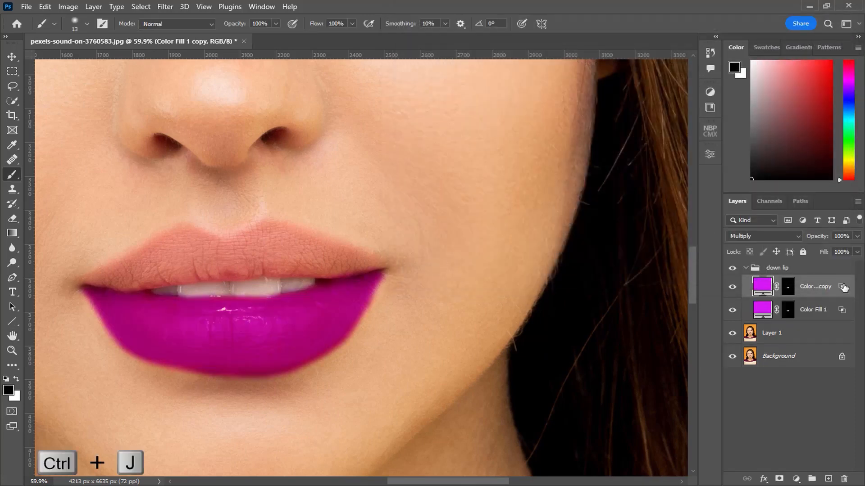
pyautogui.doubleClick(767, 287)
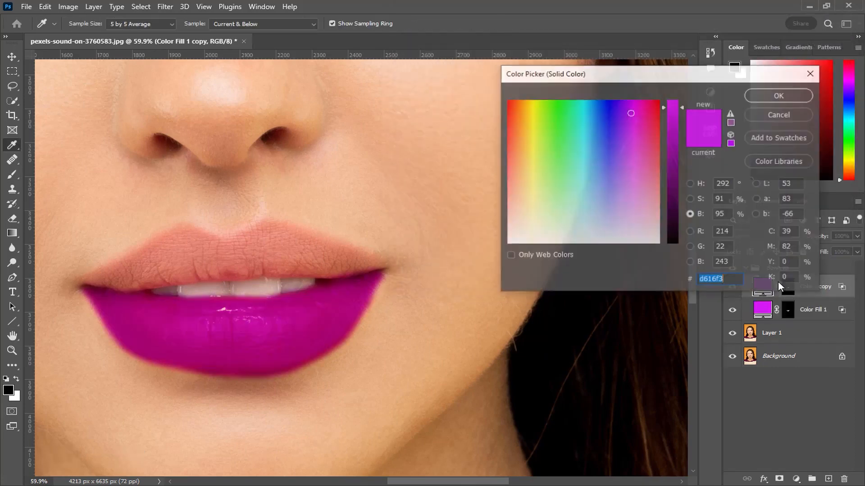
pyautogui.click(689, 183)
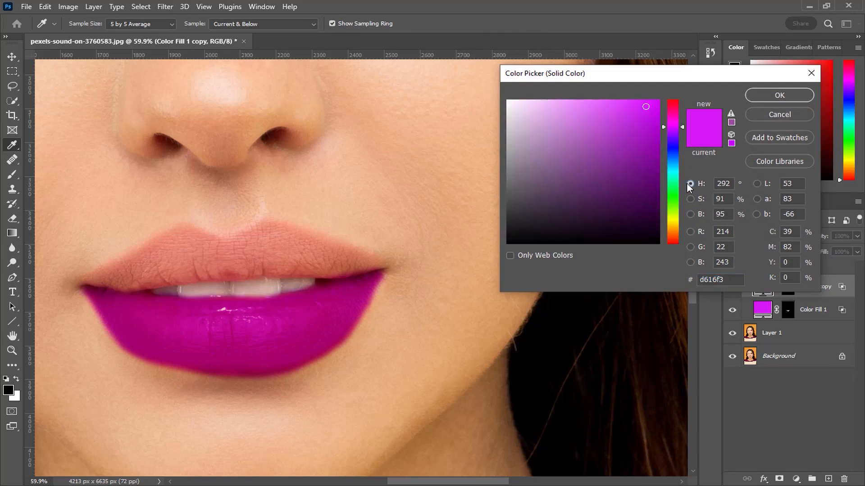
pyautogui.click(690, 198)
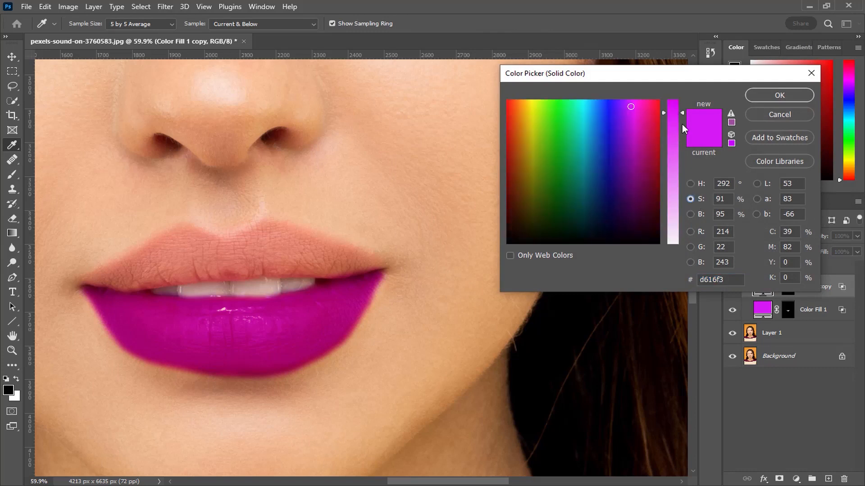
pyautogui.moveTo(683, 112); pyautogui.dragTo(683, 177)
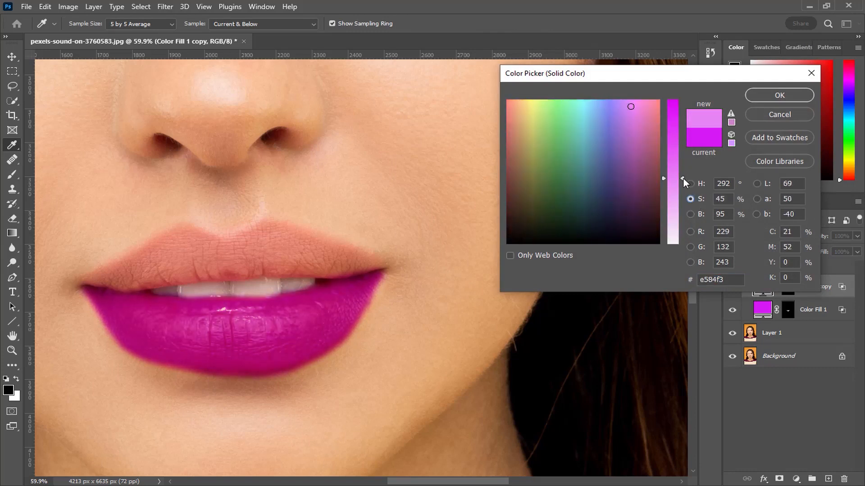
pyautogui.click(779, 95)
# - Set the copied fill layer's blend mode to Screen
pyautogui.press('b')
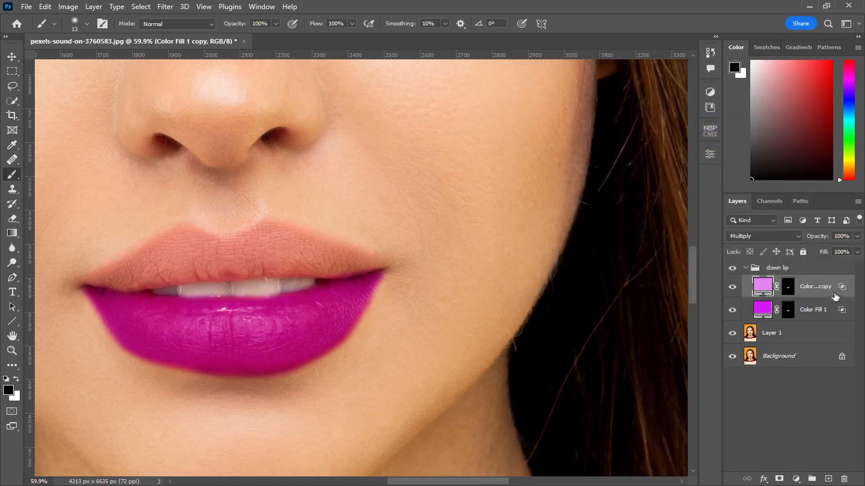
pyautogui.click(748, 234)
pyautogui.click(799, 305)
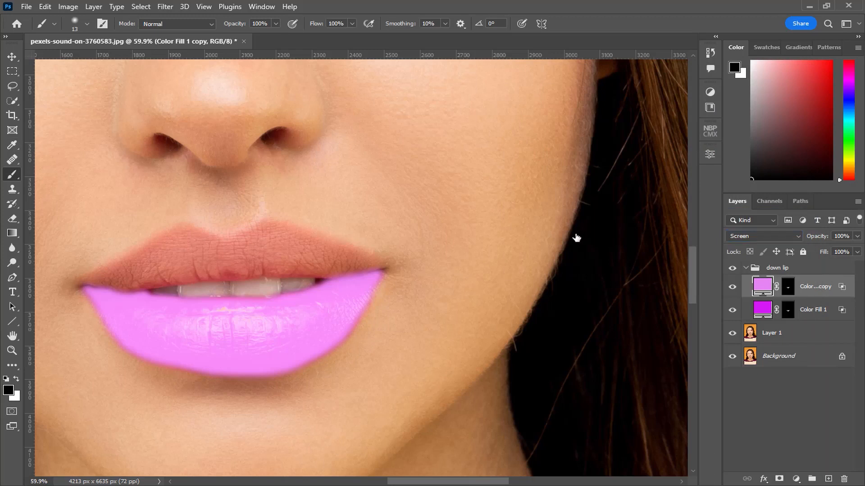
# - Reset the copy's Underlying Layer white Blend If slider to 255, split the black one to 109 / 161, and reduce layer opacity to 48%
pyautogui.moveTo(660, 242); pyautogui.dragTo(780, 256)
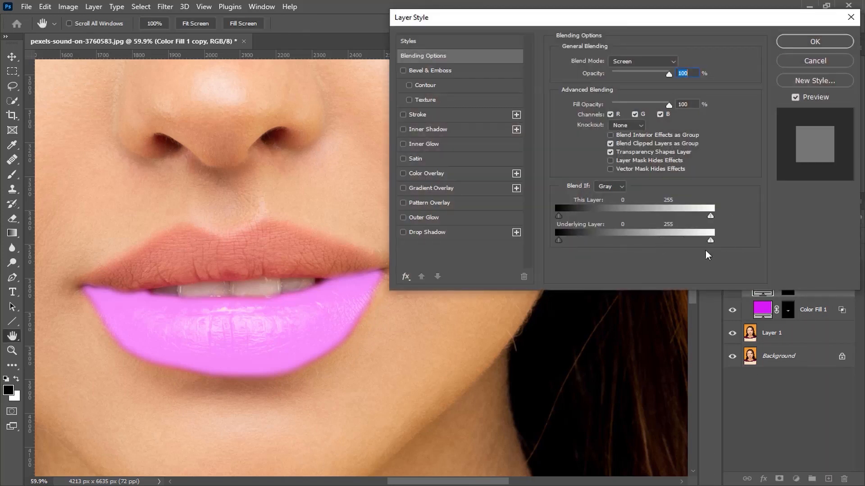
pyautogui.moveTo(580, 245); pyautogui.dragTo(612, 239)
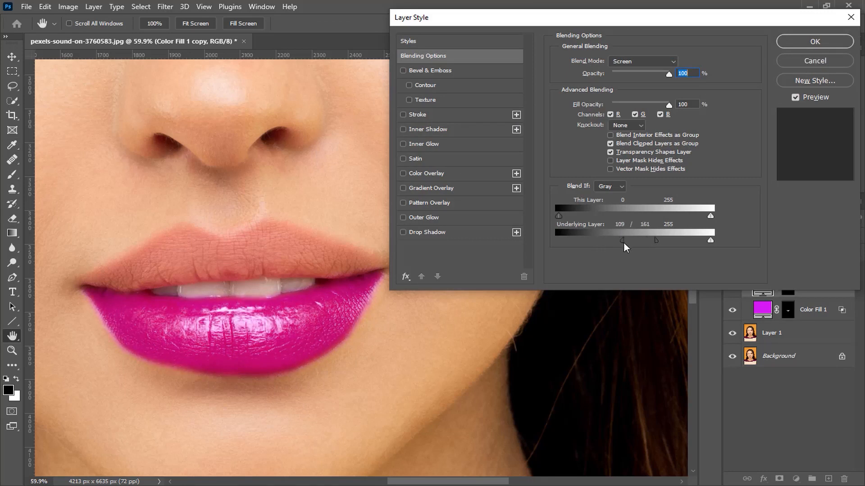
pyautogui.click(832, 45)
pyautogui.click(857, 251)
pyautogui.moveTo(809, 250); pyautogui.dragTo(813, 251)
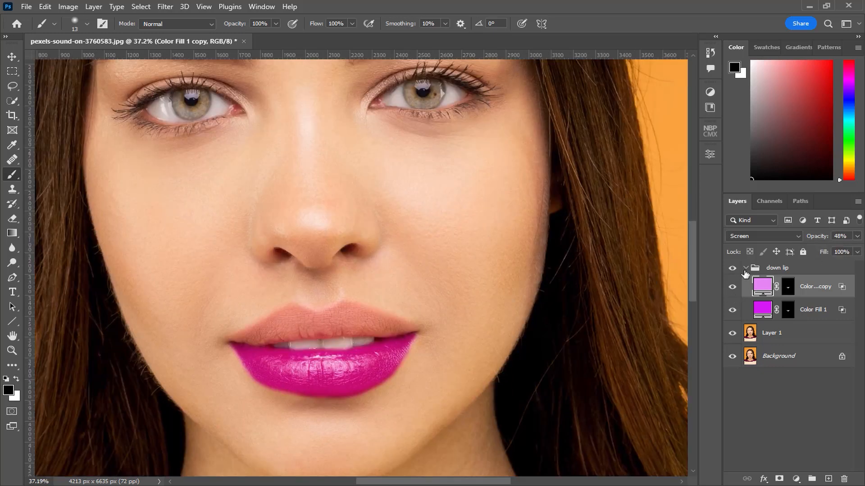
# - Create a layer group above the down lip group and name it "uo llip"
pyautogui.click(745, 267)
pyautogui.click(812, 478)
pyautogui.doubleClick(772, 266)
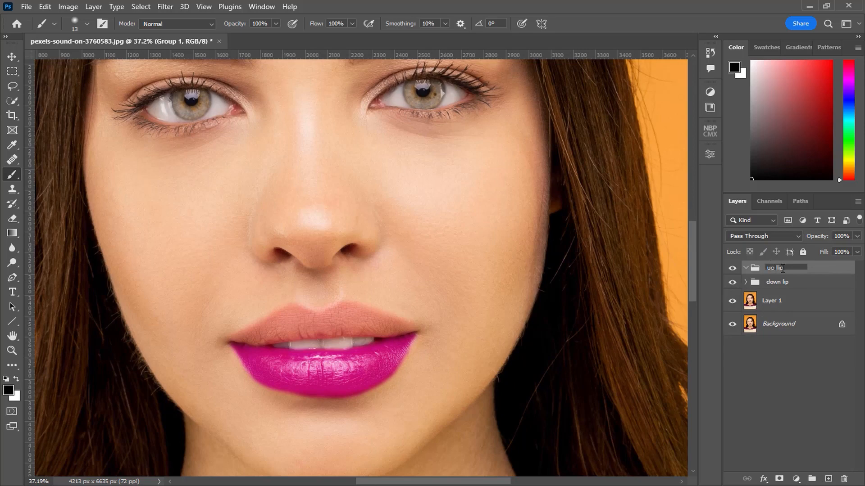
pyautogui.press('Return')
# - Add a purple #c200fa solid color fill layer in the new group and invert its mask to black
pyautogui.click(796, 479)
pyautogui.click(802, 286)
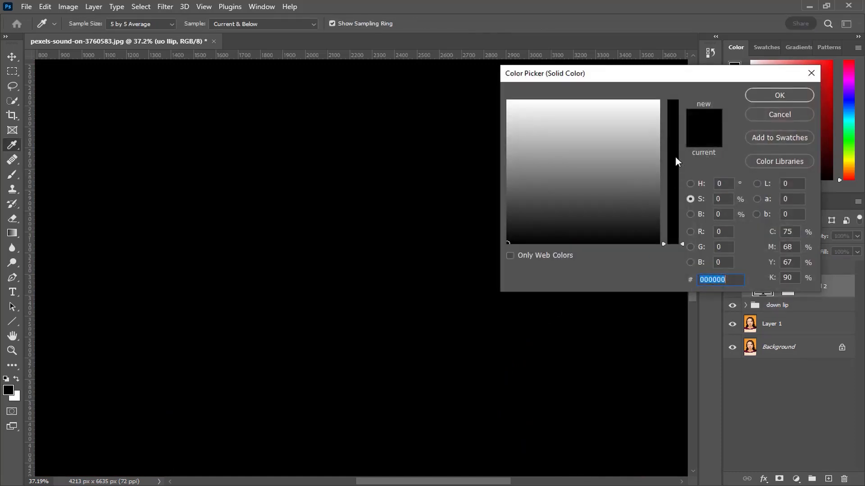
pyautogui.click(697, 183)
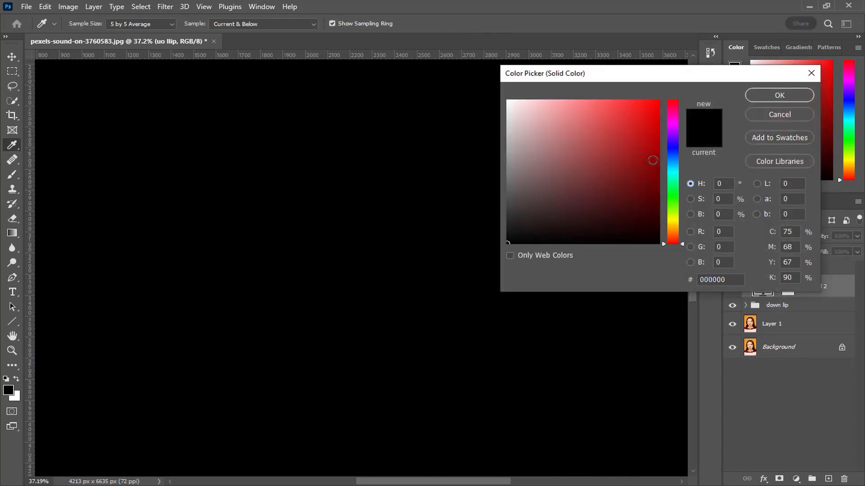
pyautogui.moveTo(650, 123); pyautogui.dragTo(659, 101)
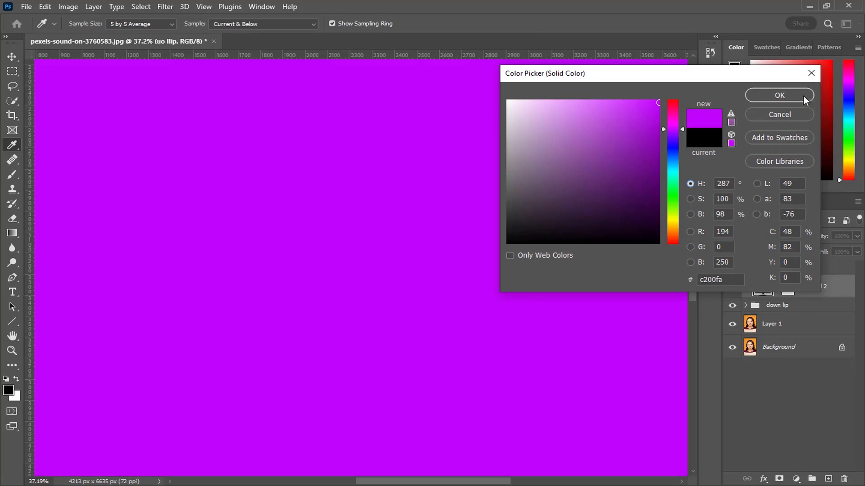
pyautogui.click(806, 96)
pyautogui.click(787, 286)
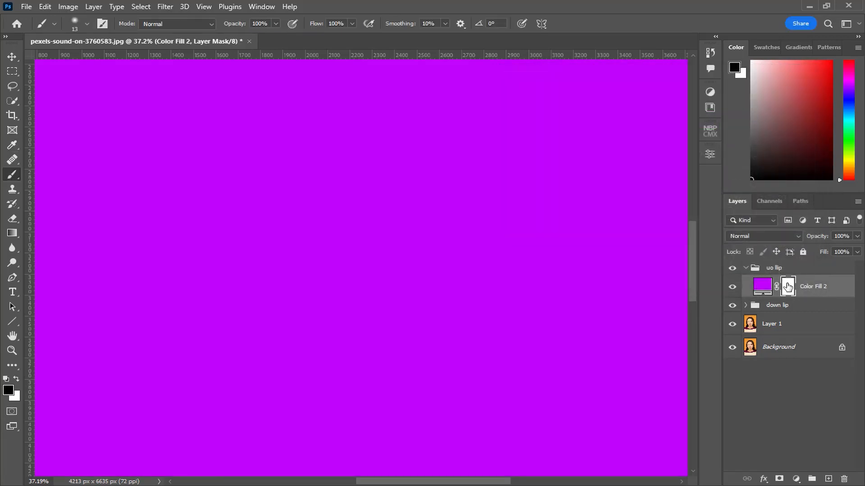
pyautogui.hotkey('ctrl', 'i')
# - Paint white on the fill layer's mask with a soft brush around the upper lip's outline and across its left half
pyautogui.scroll(5, 293, 311)
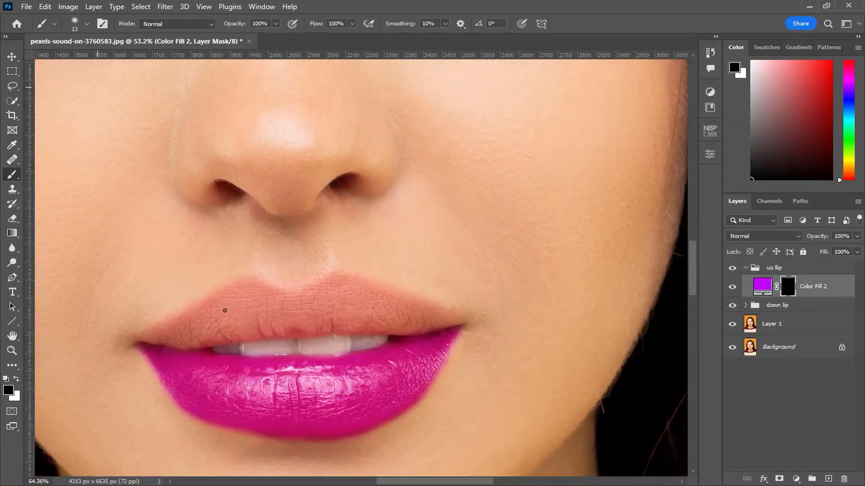
pyautogui.scroll(-1, 344, 238)
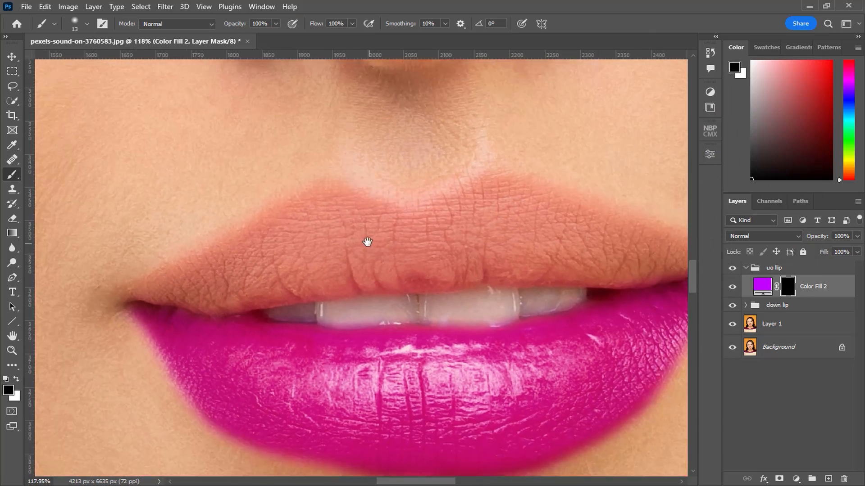
pyautogui.moveTo(366, 241); pyautogui.dragTo(342, 245)
pyautogui.keyDown('alt'); pyautogui.rightClick(376, 255); pyautogui.keyUp('alt')
pyautogui.press('x')
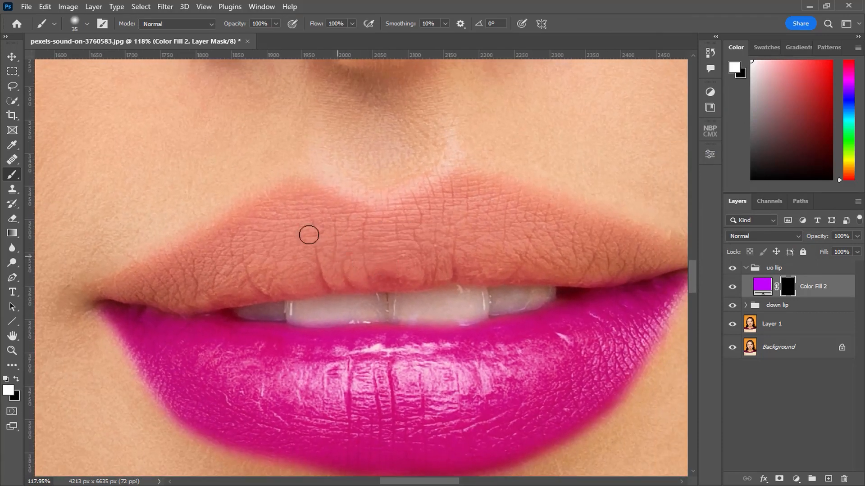
pyautogui.moveTo(100, 295)
pyautogui.mouseDown()
pyautogui.moveTo(303, 191)
pyautogui.moveTo(377, 212)
pyautogui.moveTo(458, 181)
pyautogui.moveTo(687, 259)
pyautogui.mouseUp()
pyautogui.moveTo(526, 202); pyautogui.dragTo(477, 188)
pyautogui.moveTo(489, 220); pyautogui.dragTo(406, 204)
pyautogui.moveTo(593, 251)
pyautogui.mouseDown()
pyautogui.moveTo(221, 273)
pyautogui.moveTo(118, 290)
pyautogui.moveTo(39, 281)
pyautogui.mouseUp()
pyautogui.moveTo(133, 282); pyautogui.dragTo(178, 289)
pyautogui.moveTo(71, 285)
pyautogui.mouseDown()
pyautogui.moveTo(249, 200)
pyautogui.moveTo(103, 276)
pyautogui.moveTo(155, 271)
pyautogui.moveTo(151, 288)
pyautogui.moveTo(211, 271)
pyautogui.moveTo(160, 268)
pyautogui.moveTo(156, 275)
pyautogui.moveTo(242, 240)
pyautogui.moveTo(221, 212)
pyautogui.moveTo(144, 259)
pyautogui.moveTo(180, 285)
pyautogui.mouseUp()
pyautogui.moveTo(244, 255)
pyautogui.mouseDown()
pyautogui.moveTo(263, 264)
pyautogui.moveTo(339, 238)
pyautogui.moveTo(323, 216)
pyautogui.moveTo(292, 203)
pyautogui.moveTo(267, 212)
pyautogui.moveTo(246, 196)
pyautogui.moveTo(334, 213)
pyautogui.mouseUp()
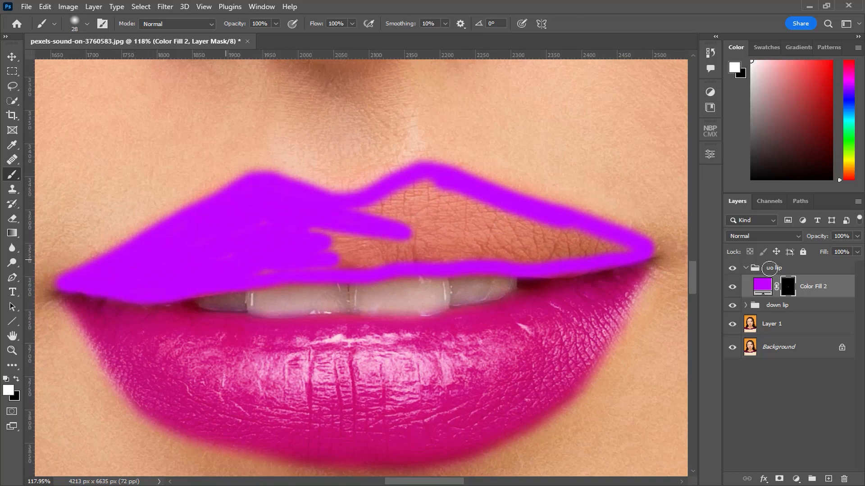
# - Change the upper lip's fill color to dark purple #3b0a49 and reselect the layer's mask
pyautogui.doubleClick(762, 286)
pyautogui.click(637, 202)
pyautogui.click(780, 95)
pyautogui.click(309, 210)
pyautogui.click(446, 197)
pyautogui.click(789, 288)
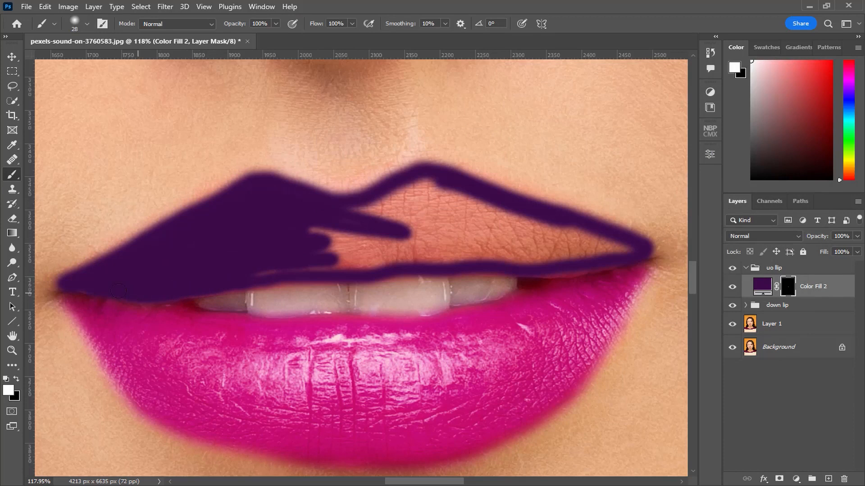
# - Paint the rest of the upper lip white on the mask, filling its center and right half
pyautogui.moveTo(226, 282)
pyautogui.mouseDown()
pyautogui.moveTo(268, 289)
pyautogui.moveTo(392, 259)
pyautogui.moveTo(333, 234)
pyautogui.moveTo(314, 202)
pyautogui.moveTo(391, 200)
pyautogui.moveTo(383, 198)
pyautogui.moveTo(421, 184)
pyautogui.moveTo(372, 210)
pyautogui.moveTo(482, 252)
pyautogui.moveTo(622, 248)
pyautogui.moveTo(461, 193)
pyautogui.moveTo(562, 221)
pyautogui.mouseUp()
pyautogui.moveTo(416, 197)
pyautogui.mouseDown()
pyautogui.moveTo(500, 225)
pyautogui.moveTo(504, 261)
pyautogui.moveTo(515, 260)
pyautogui.moveTo(523, 223)
pyautogui.mouseUp()
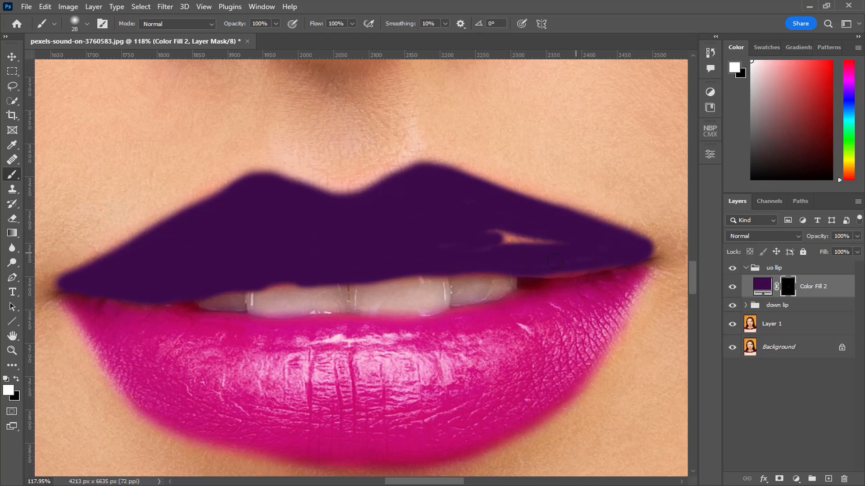
pyautogui.moveTo(555, 261)
pyautogui.mouseDown()
pyautogui.moveTo(482, 229)
pyautogui.moveTo(435, 247)
pyautogui.mouseUp()
# - Refine the mask along the upper lip's lower edge by the teeth with a 12 px brush, alternating black and white
pyautogui.scroll(6, 598, 274)
pyautogui.moveTo(604, 255)
pyautogui.mouseDown()
pyautogui.moveTo(509, 272)
pyautogui.moveTo(459, 257)
pyautogui.moveTo(598, 256)
pyautogui.moveTo(590, 272)
pyautogui.mouseUp()
pyautogui.moveTo(326, 255); pyautogui.dragTo(490, 260)
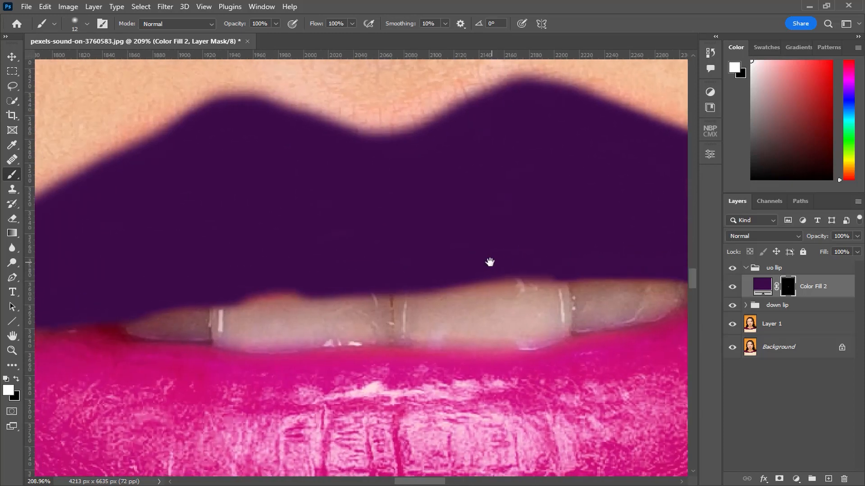
pyautogui.press('x')
pyautogui.moveTo(407, 297); pyautogui.dragTo(281, 298)
pyautogui.press('x')
pyautogui.moveTo(572, 276); pyautogui.dragTo(158, 301)
pyautogui.scroll(-5, 386, 238)
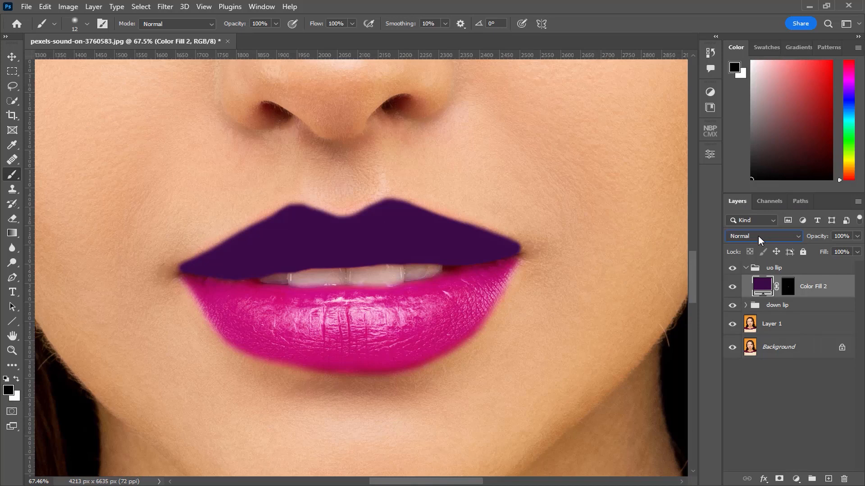
# - Set the upper lip fill layer's blend mode to Multiply and its color to #d616f3
pyautogui.click(758, 235)
pyautogui.click(756, 248)
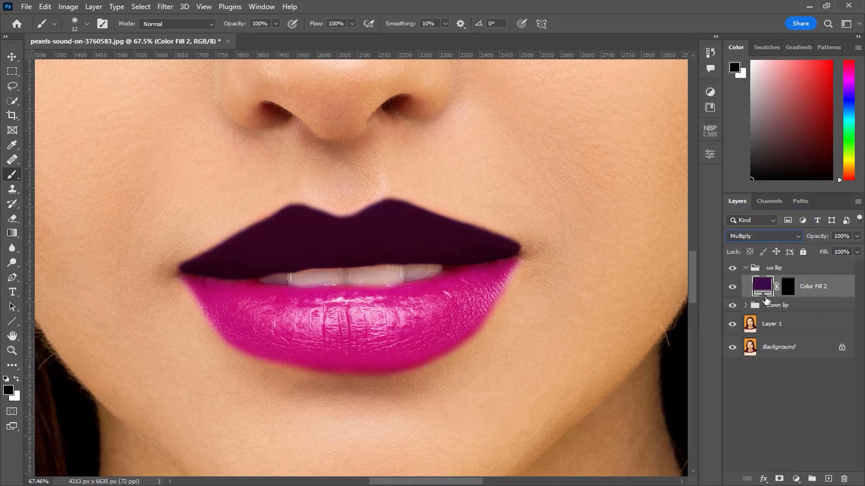
pyautogui.doubleClick(762, 286)
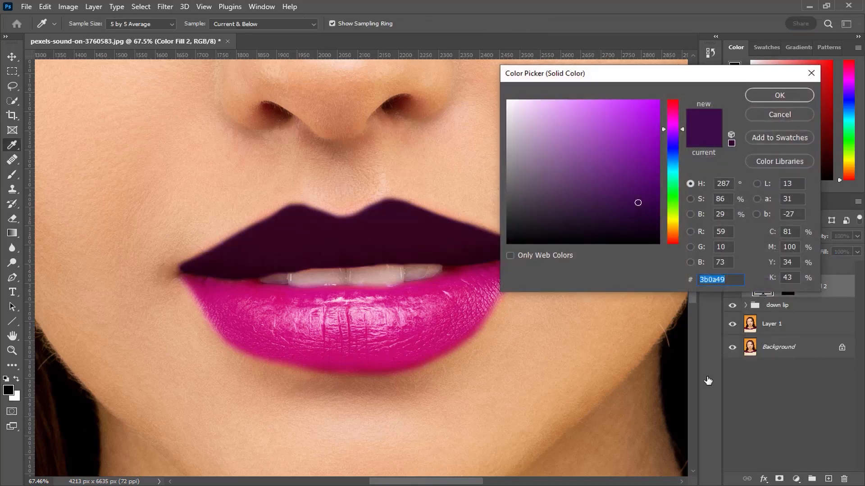
pyautogui.write('d616f3')
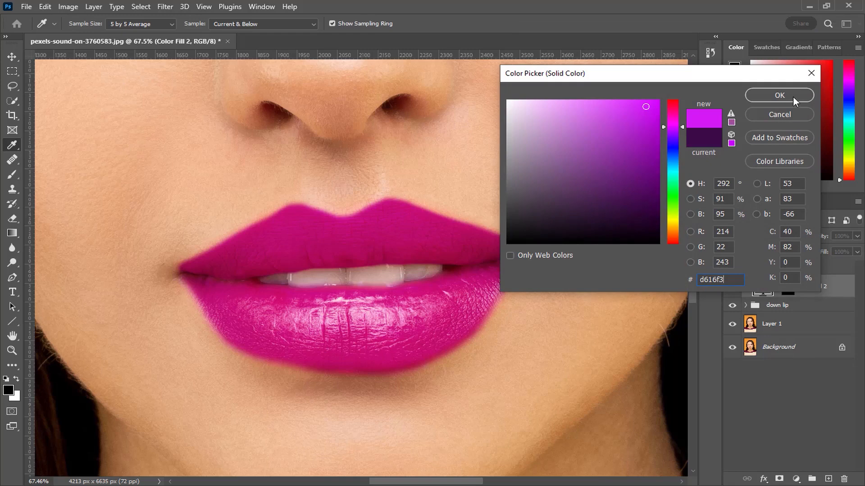
pyautogui.click(780, 96)
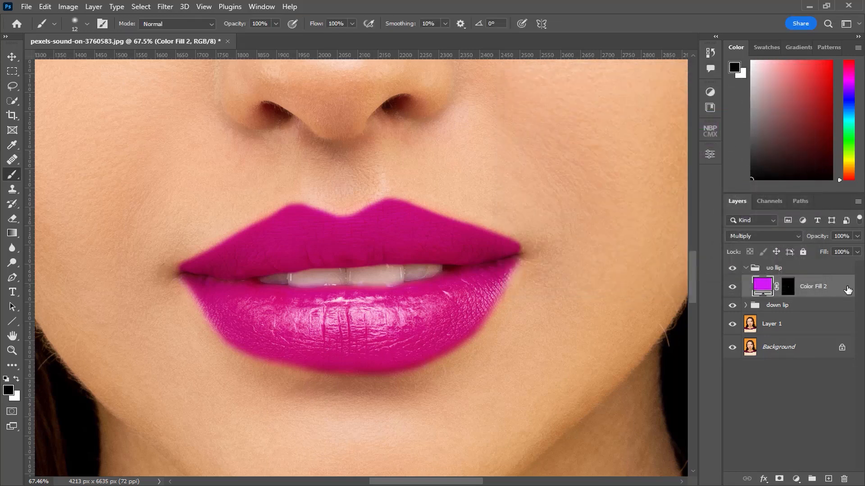
# - Split the upper lip fill layer's Underlying Layer white Blend If slider to 153 / 198
pyautogui.doubleClick(786, 277)
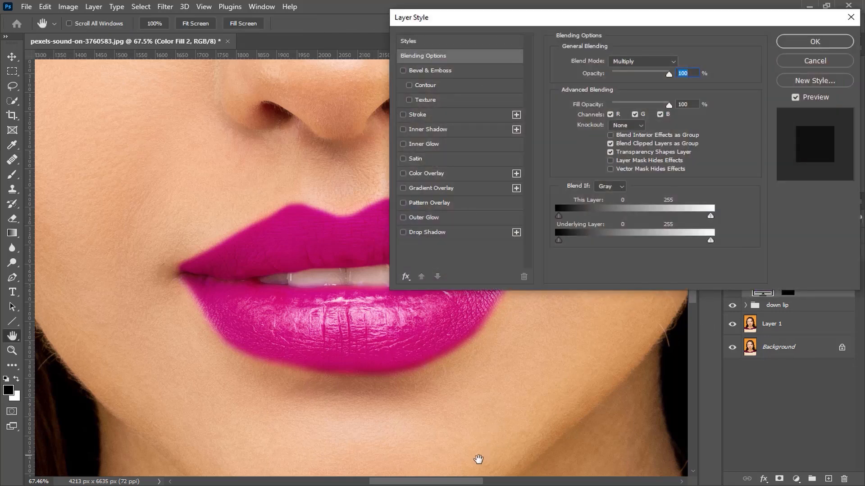
pyautogui.moveTo(462, 482); pyautogui.dragTo(488, 482)
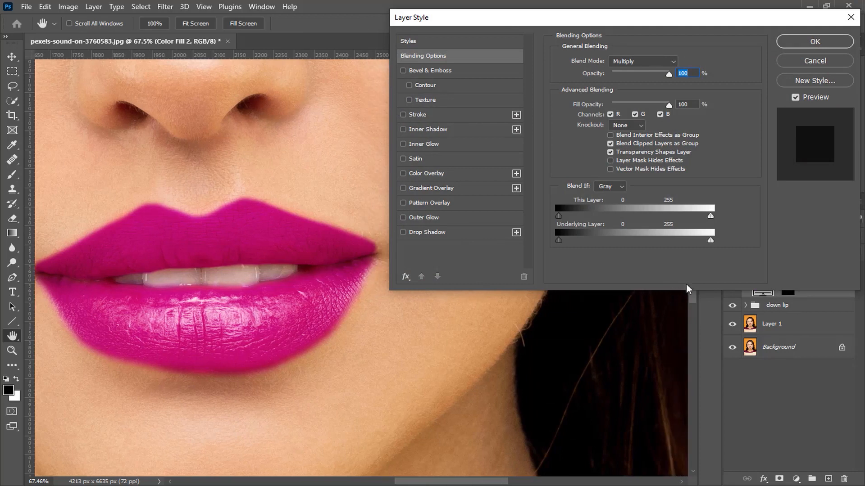
pyautogui.moveTo(695, 241); pyautogui.dragTo(647, 241)
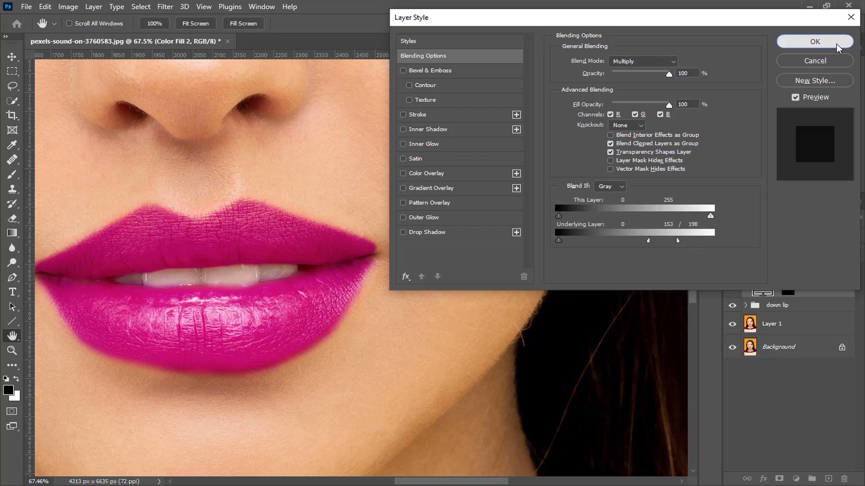
pyautogui.click(815, 41)
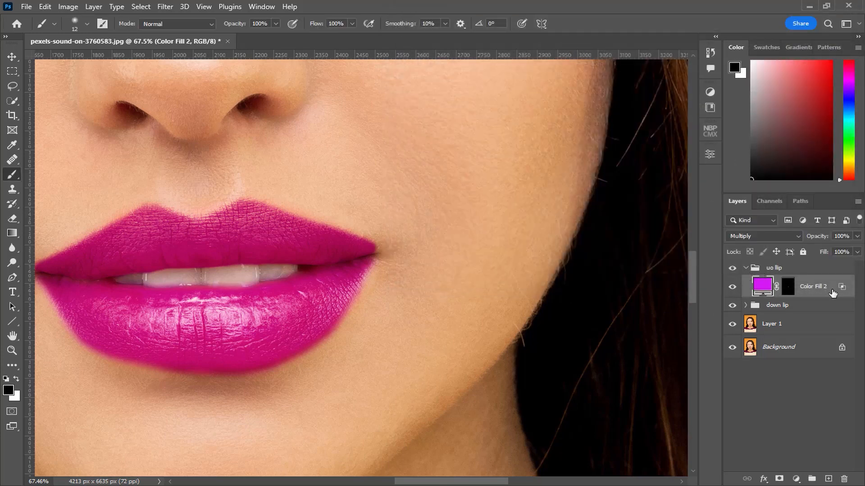
# - Duplicate the upper lip fill layer and recolor the copy #e584f3, copying the value from the lower lip's lighter fill layer
pyautogui.hotkey('ctrl', 'j')
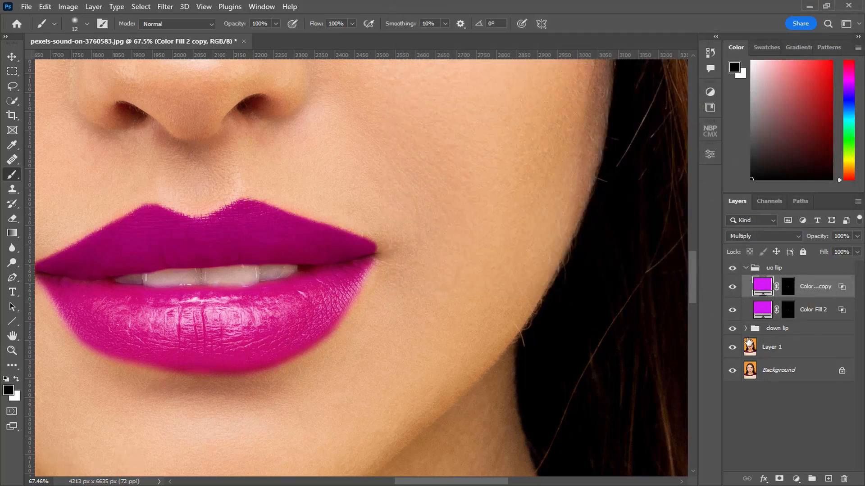
pyautogui.click(746, 330)
pyautogui.click(761, 350)
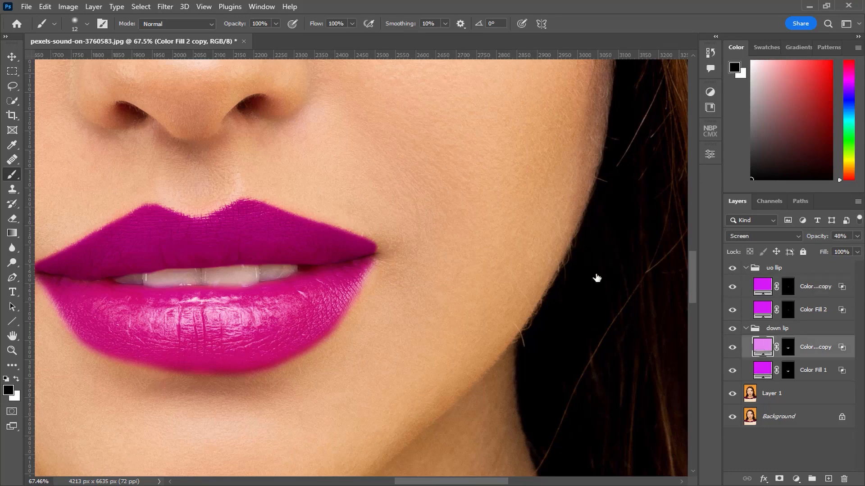
pyautogui.doubleClick(770, 348)
pyautogui.rightClick(711, 280)
pyautogui.click(721, 314)
pyautogui.click(779, 95)
pyautogui.click(746, 328)
pyautogui.click(743, 292)
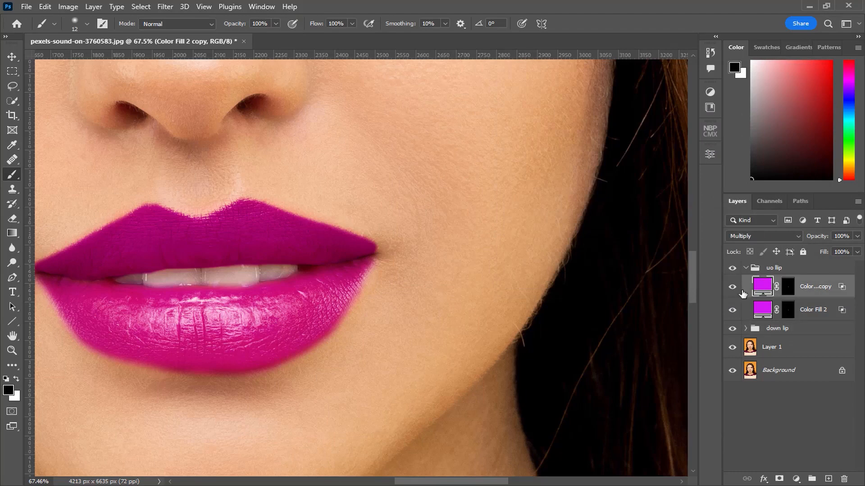
pyautogui.doubleClick(742, 293)
pyautogui.hotkey('ctrl', 'v')
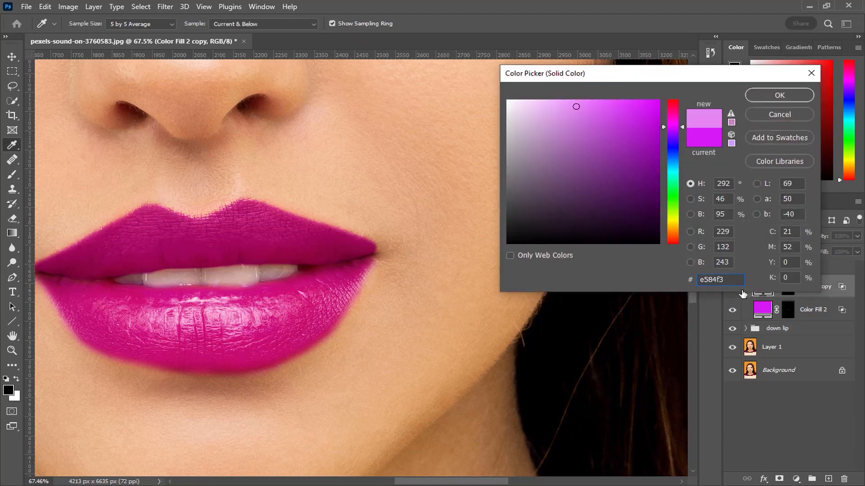
pyautogui.click(792, 96)
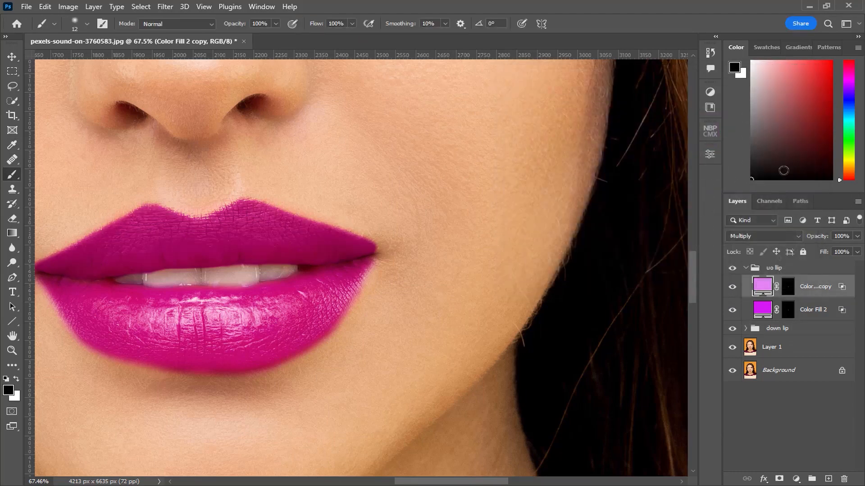
# - Blend the copy in Screen mode at 79% opacity, with Underlying Layer Blend If black split to 93 / 195 and white at 255
pyautogui.click(767, 239)
pyautogui.click(765, 296)
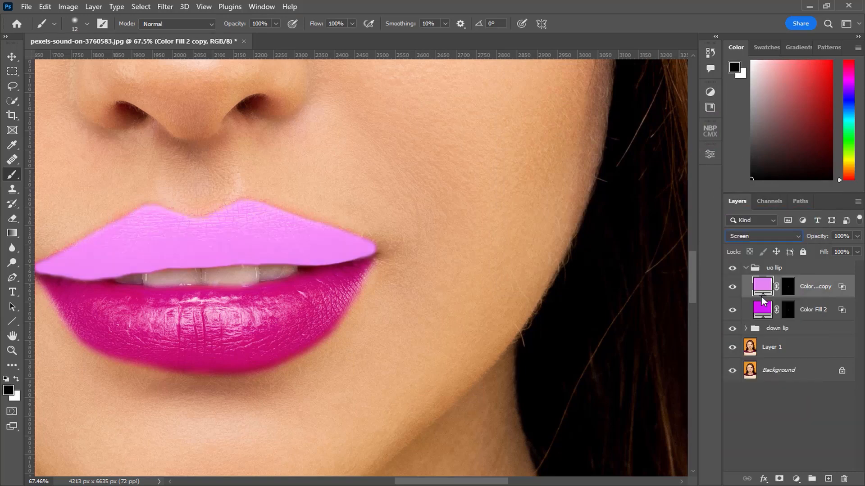
pyautogui.doubleClick(846, 296)
pyautogui.moveTo(648, 240); pyautogui.dragTo(760, 249)
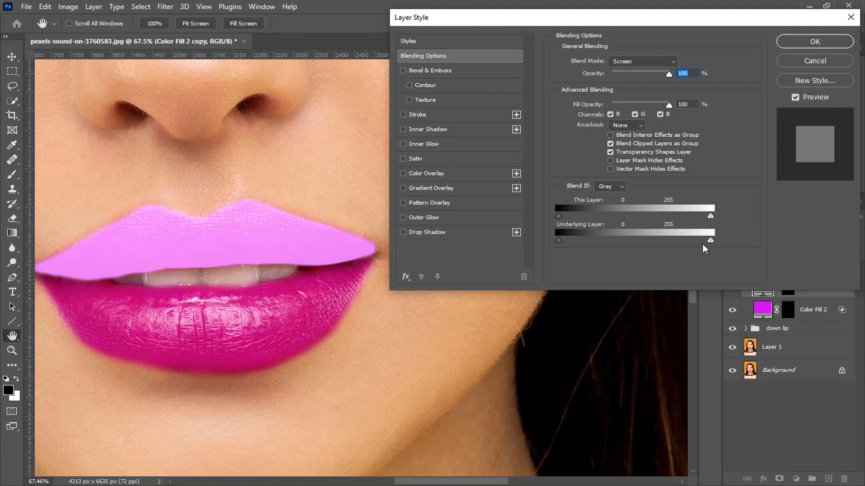
pyautogui.moveTo(571, 241); pyautogui.dragTo(622, 242)
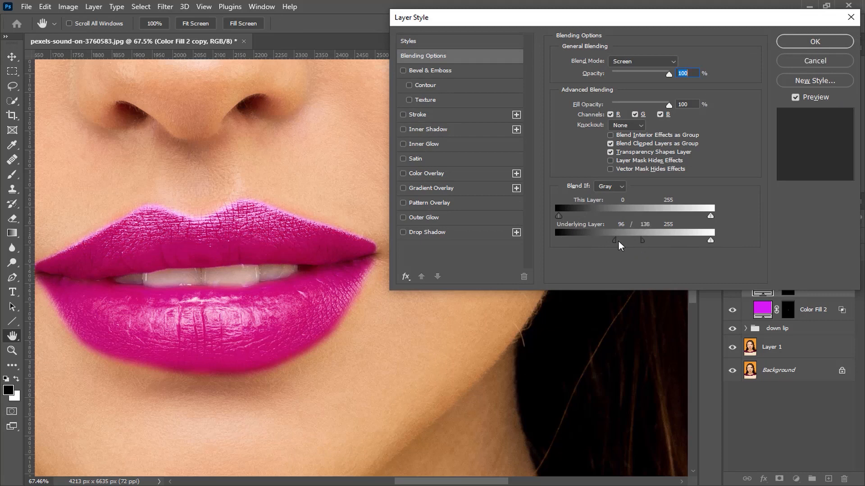
pyautogui.moveTo(643, 241); pyautogui.dragTo(650, 241)
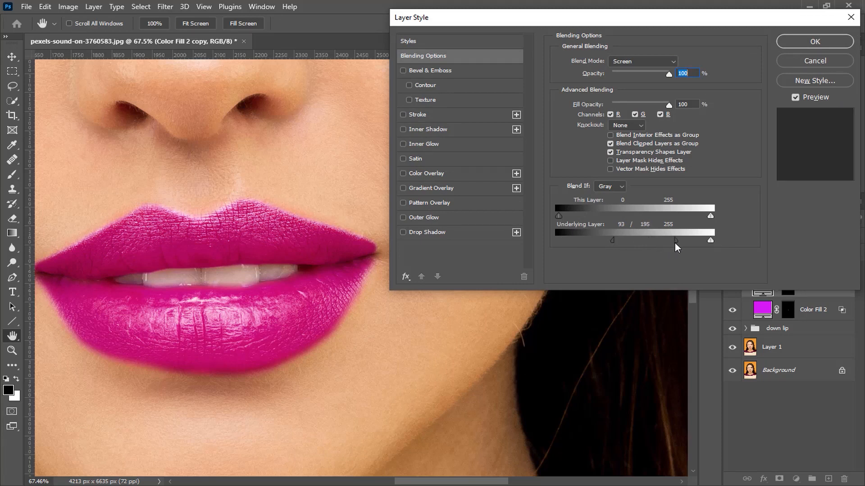
pyautogui.click(815, 42)
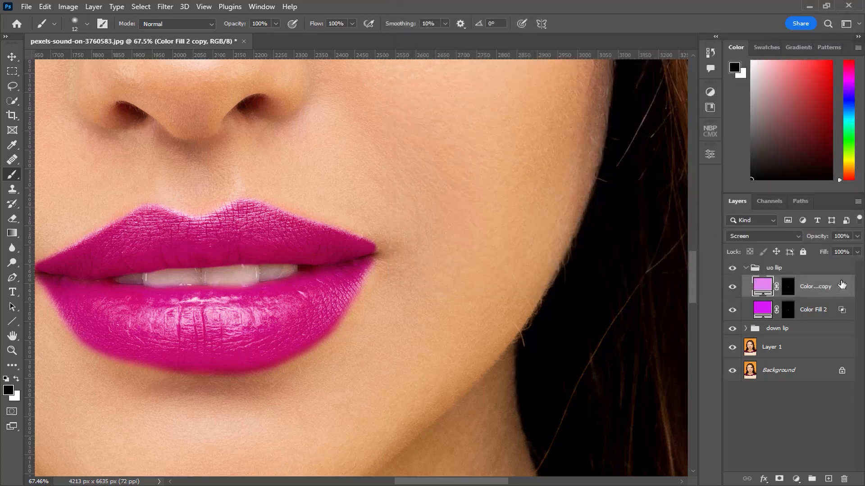
pyautogui.click(856, 252)
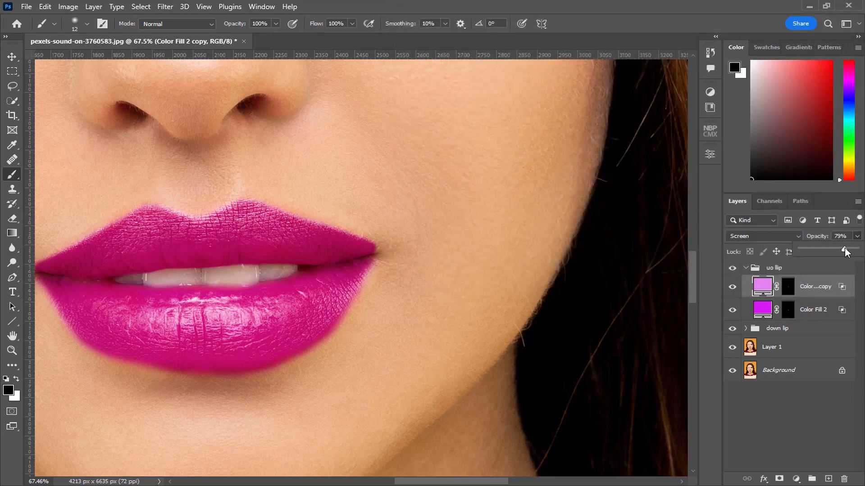
pyautogui.click(12, 52)
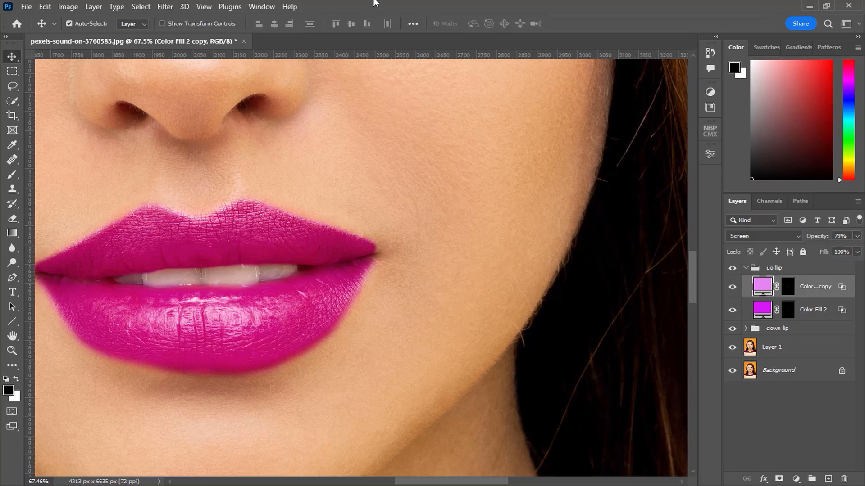
# - Put both lip groups into one group at 82% opacity and compare the portrait with and without it
pyautogui.click(744, 269)
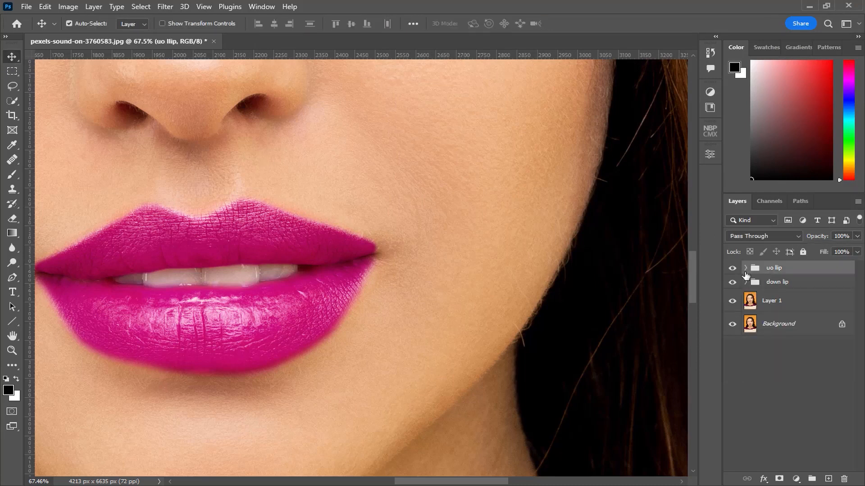
pyautogui.keyDown('shift'); pyautogui.click(781, 283); pyautogui.keyUp('shift')
pyautogui.click(812, 479)
pyautogui.click(856, 236)
pyautogui.moveTo(857, 253)
pyautogui.mouseDown()
pyautogui.moveTo(798, 250)
pyautogui.moveTo(846, 252)
pyautogui.mouseUp()
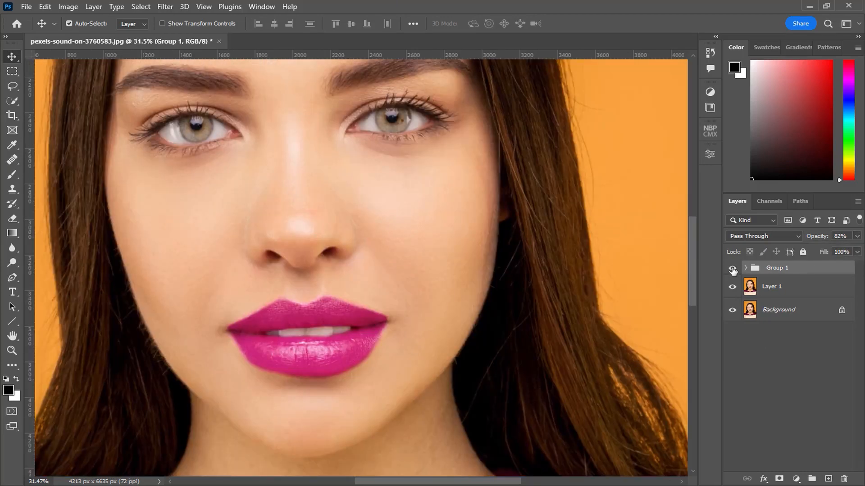
pyautogui.click(732, 270)
pyautogui.click(732, 269)
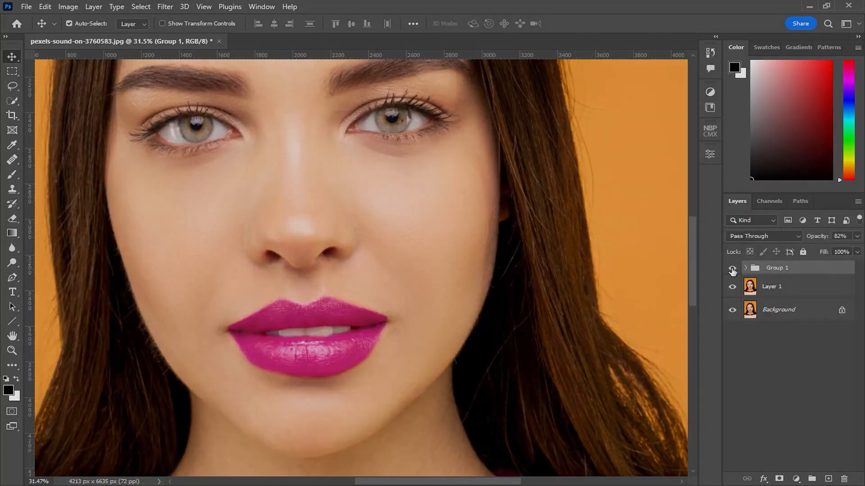